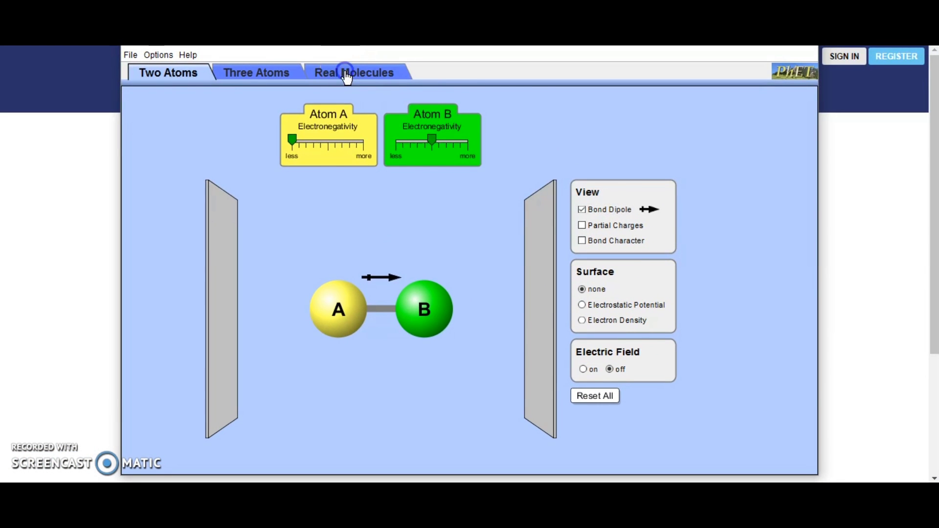
- Open the Real Molecules simulation, turn on Atom Electronegativities, and look through the available molecules without changing the selection
click(348, 72)
click(573, 221)
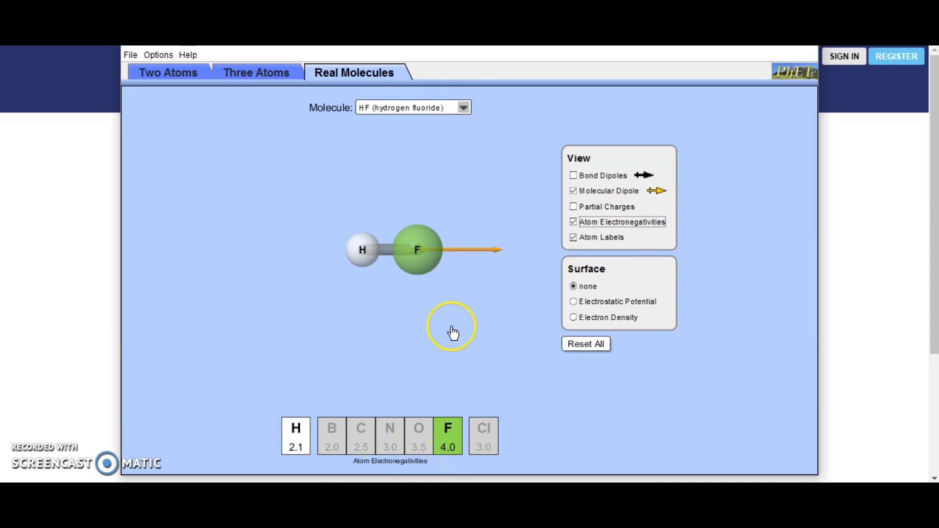
click(463, 110)
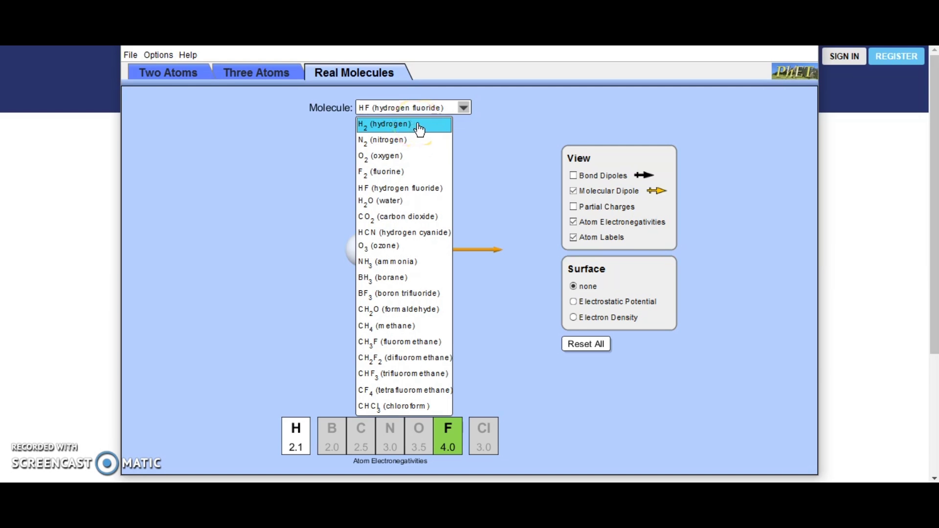
click(526, 156)
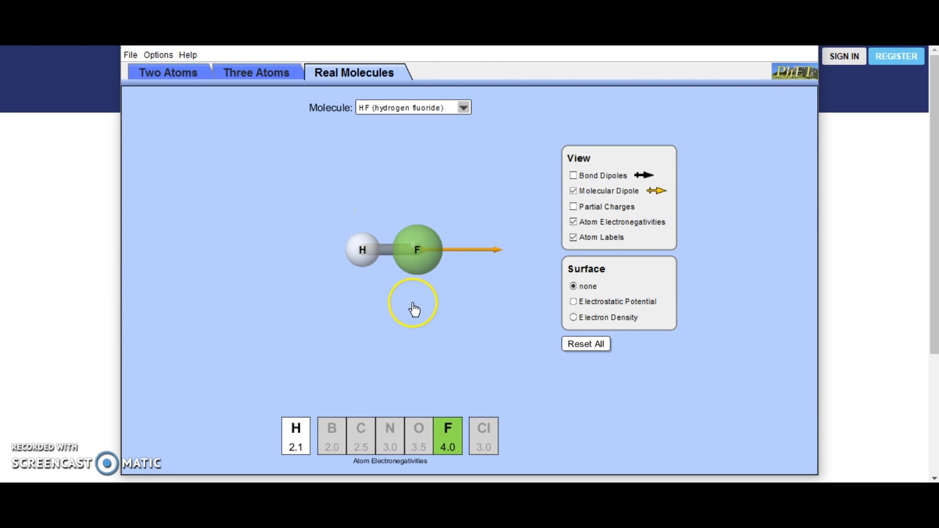
- Examine the electrostatic potential surface of HF (hydrogen fluoride) and set the surface back to none
click(574, 302)
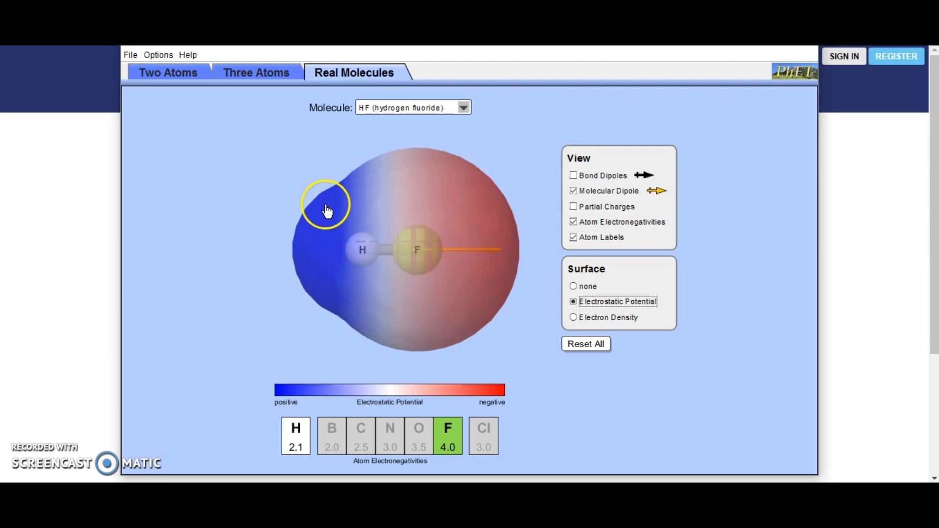
click(574, 287)
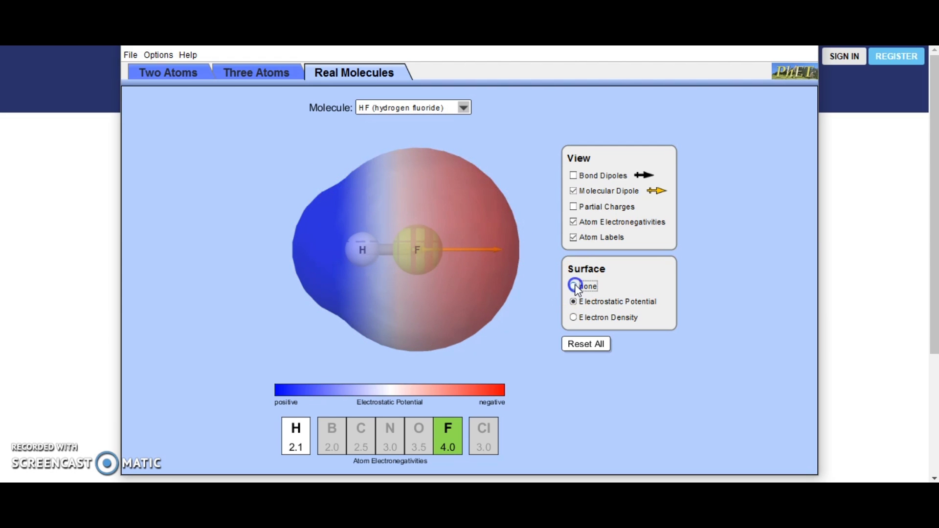
- Select H2 (hydrogen), examine its electrostatic potential surface, and set the surface back to none
click(463, 109)
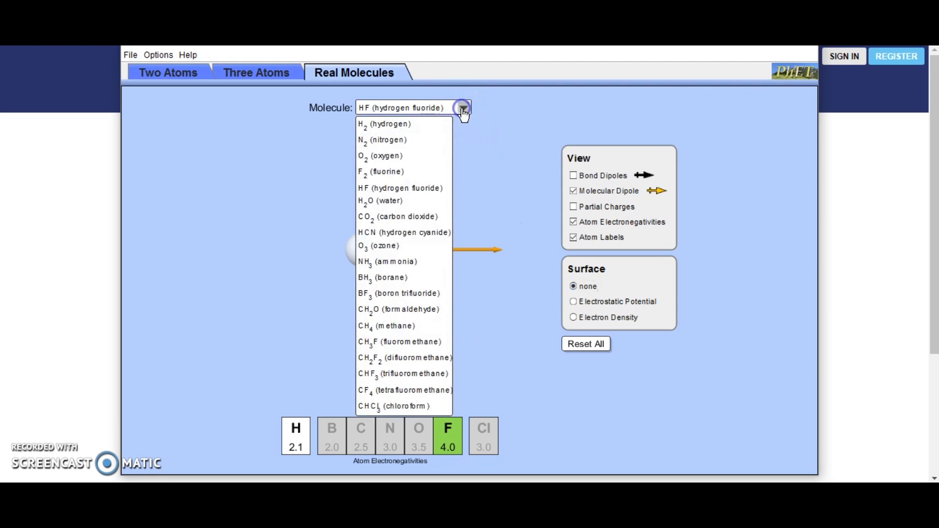
click(409, 128)
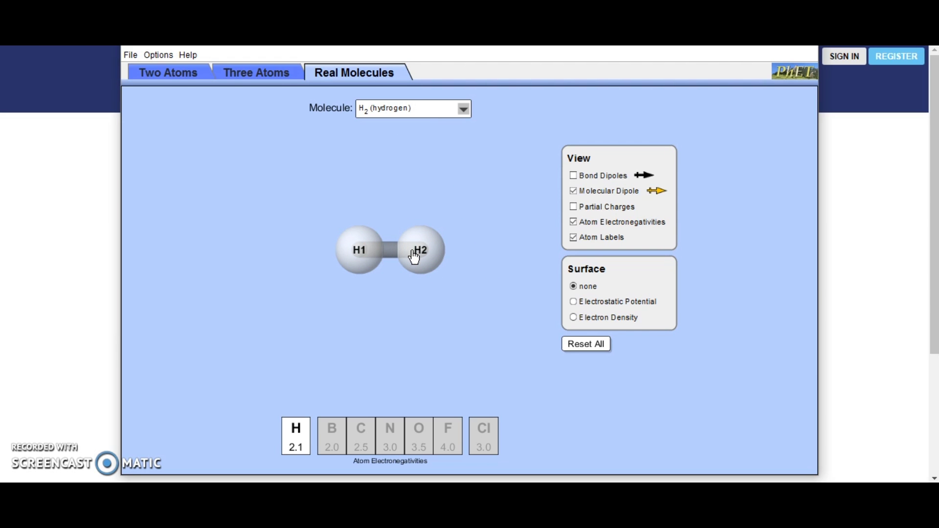
click(575, 303)
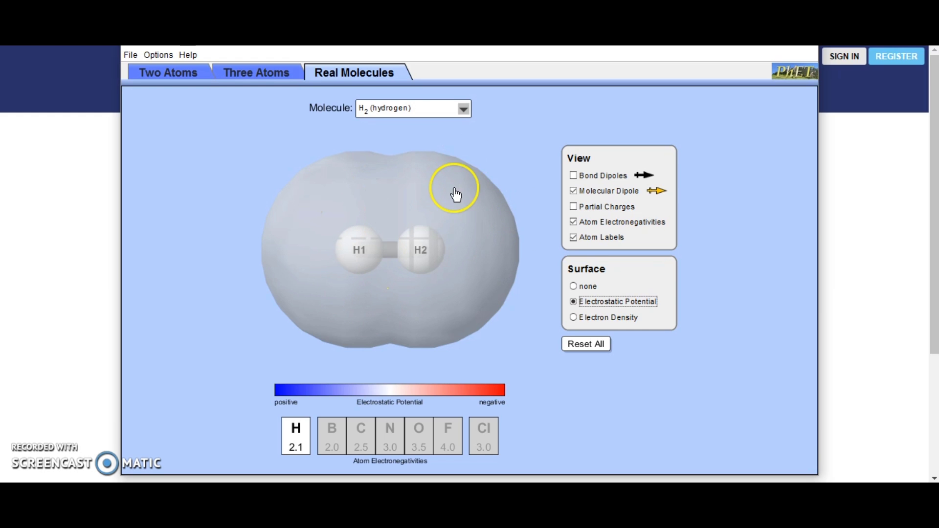
click(574, 286)
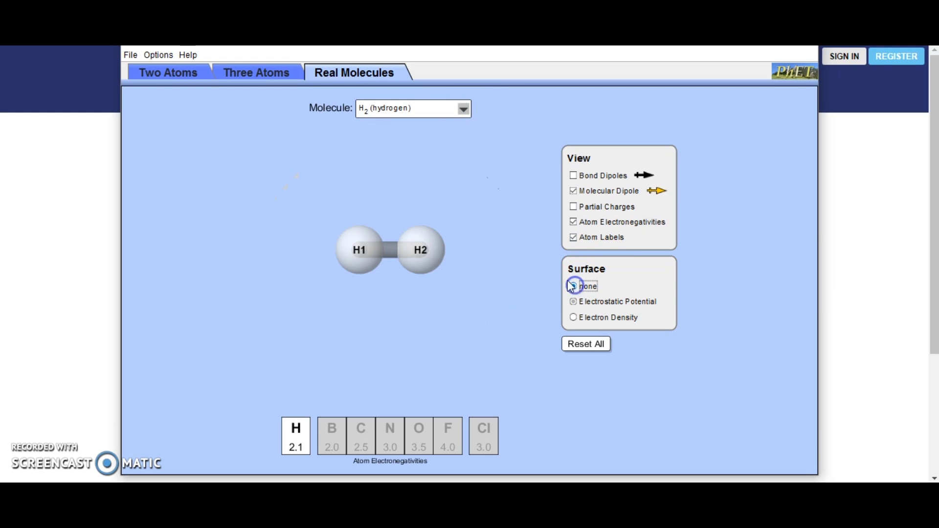
- Select N2 (nitrogen), examine its electrostatic potential surface, and set the surface back to none
click(463, 109)
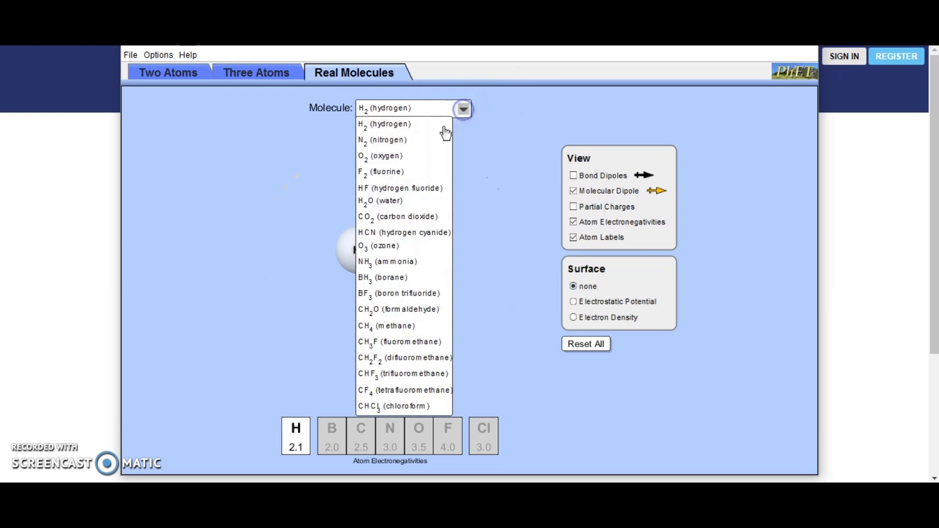
click(399, 140)
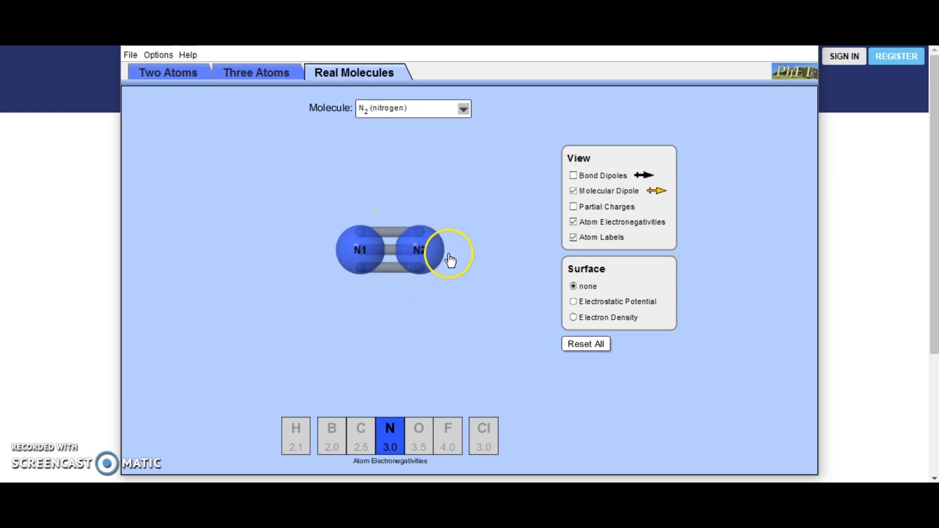
click(575, 302)
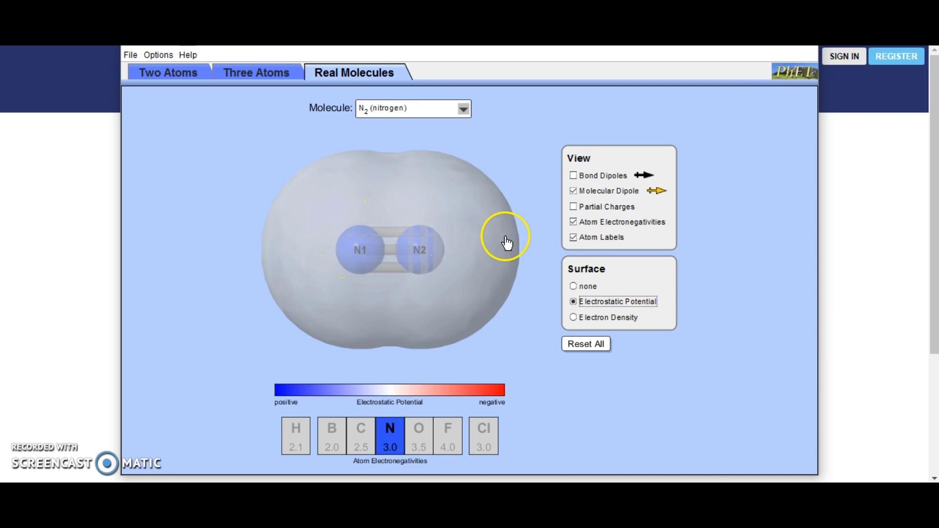
click(574, 286)
- Select O2 (oxygen), examine its electrostatic potential surface, and set the surface back to none
click(463, 107)
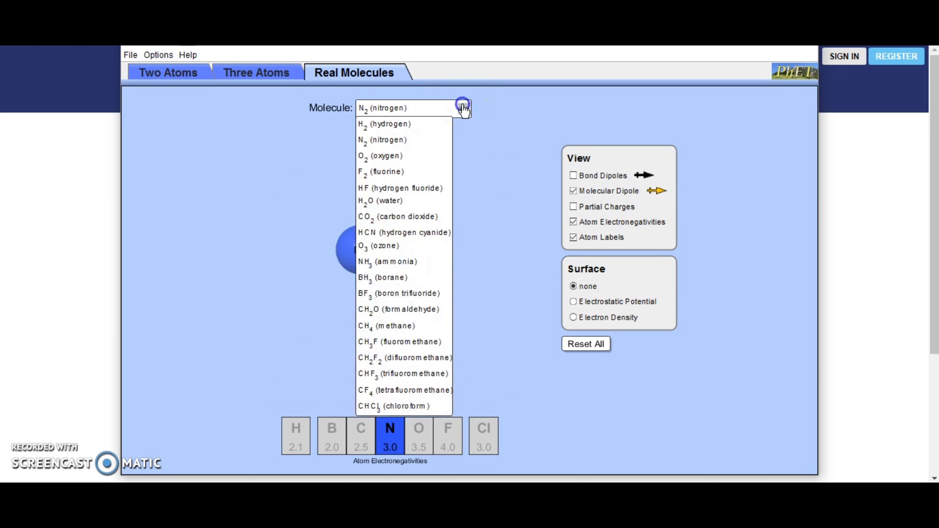
click(395, 155)
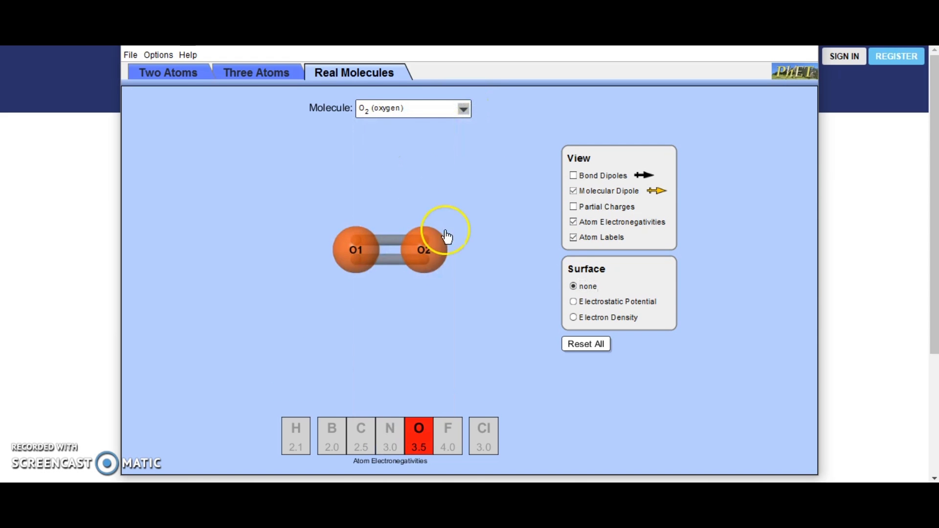
click(574, 304)
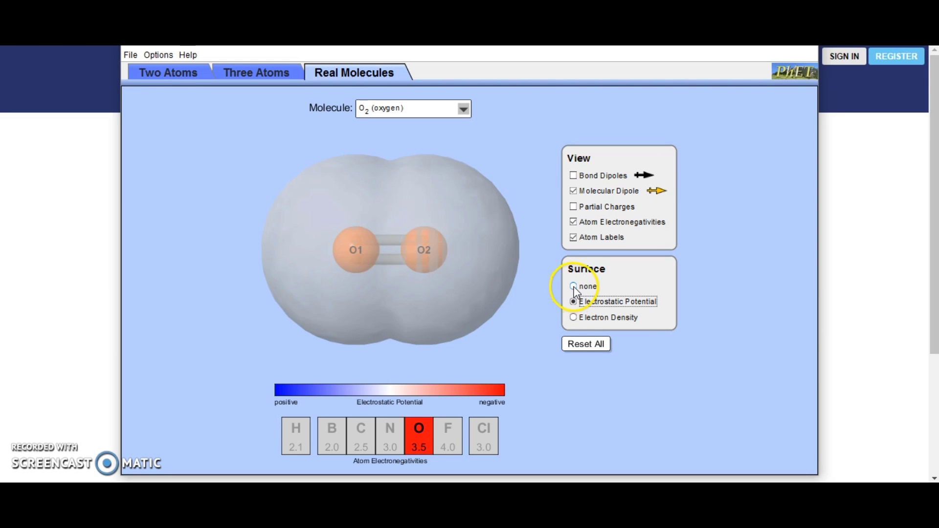
click(574, 287)
- Select F2 (fluorine), examine its electrostatic potential surface, and set the surface back to none
click(463, 108)
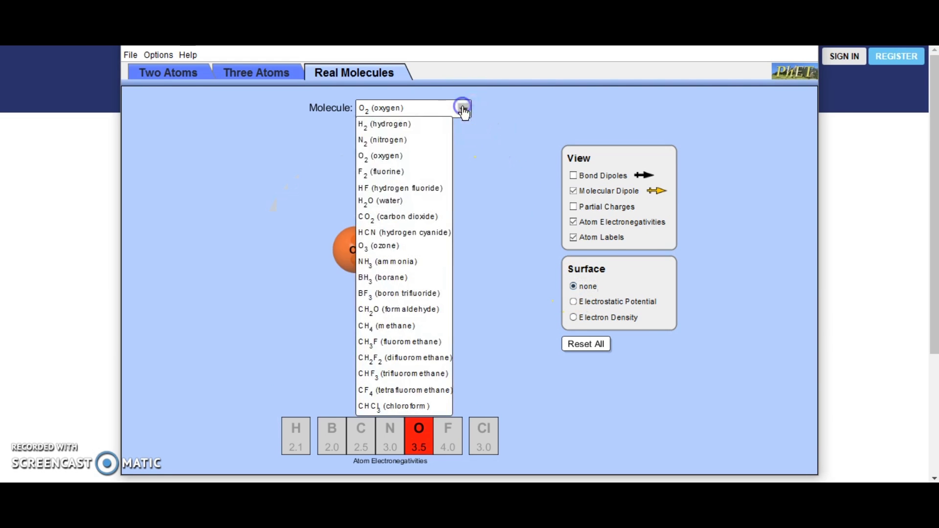
click(389, 173)
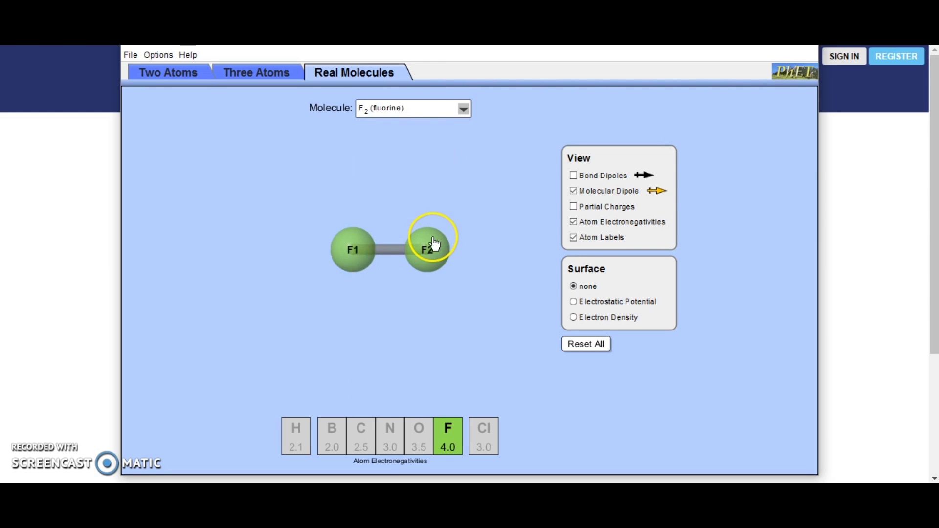
click(574, 302)
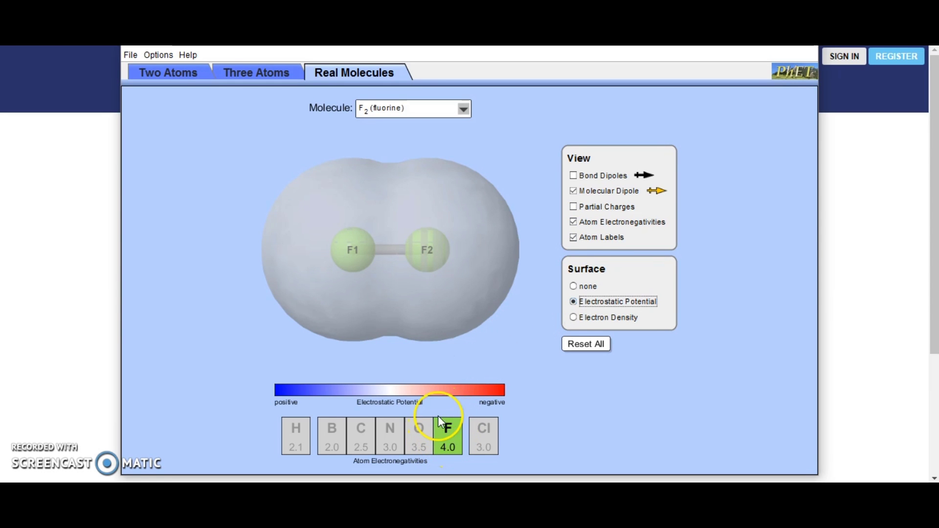
click(574, 287)
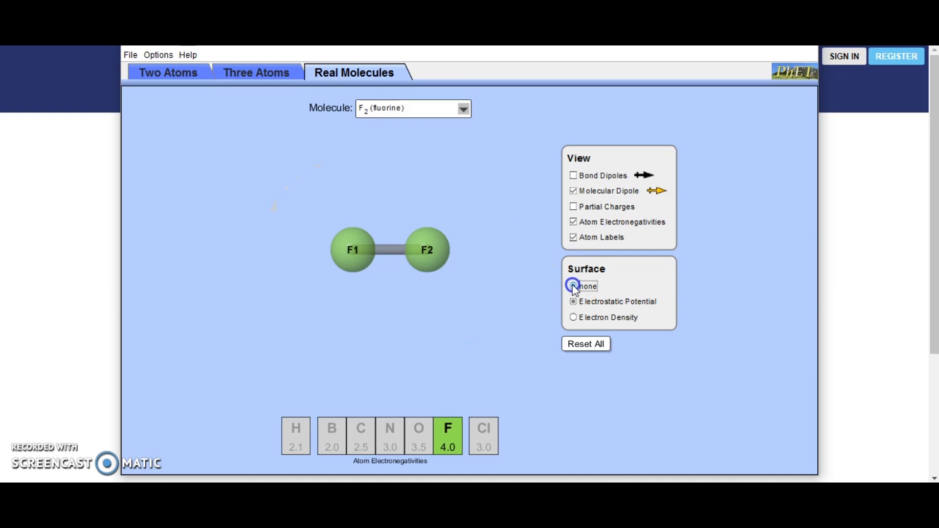
- Select H2O (water), examine its electrostatic potential surface, and set the surface back to none
click(463, 110)
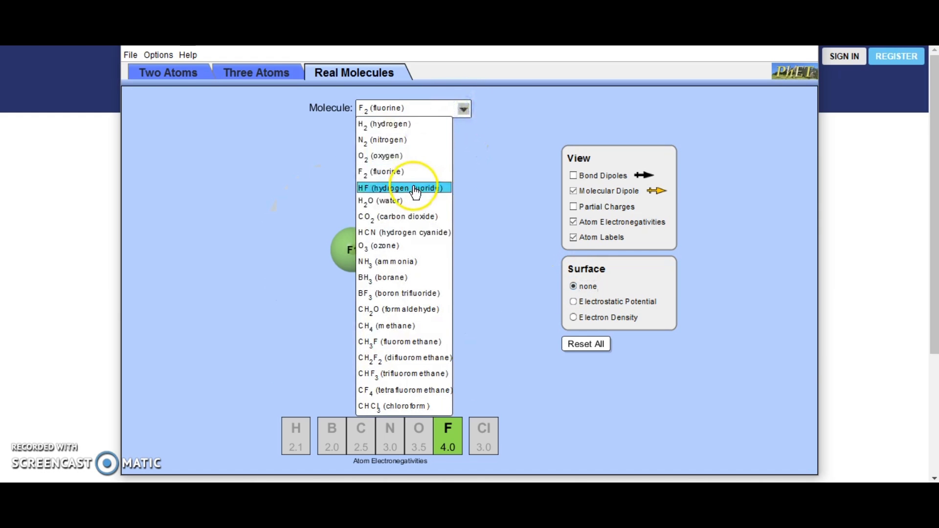
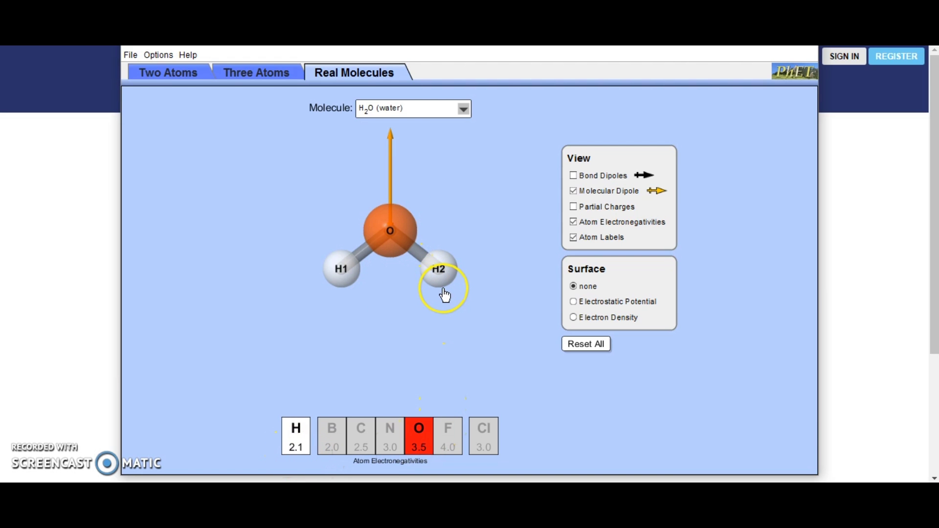
click(574, 302)
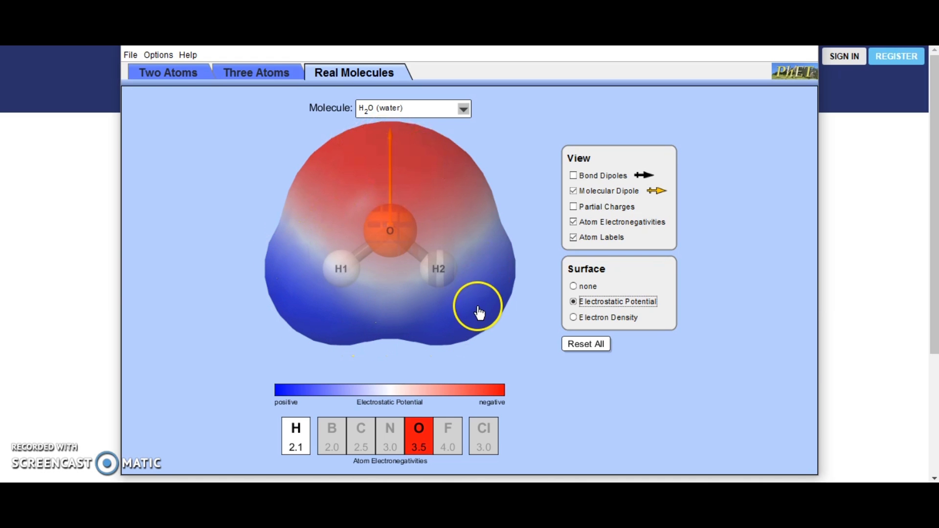
click(573, 286)
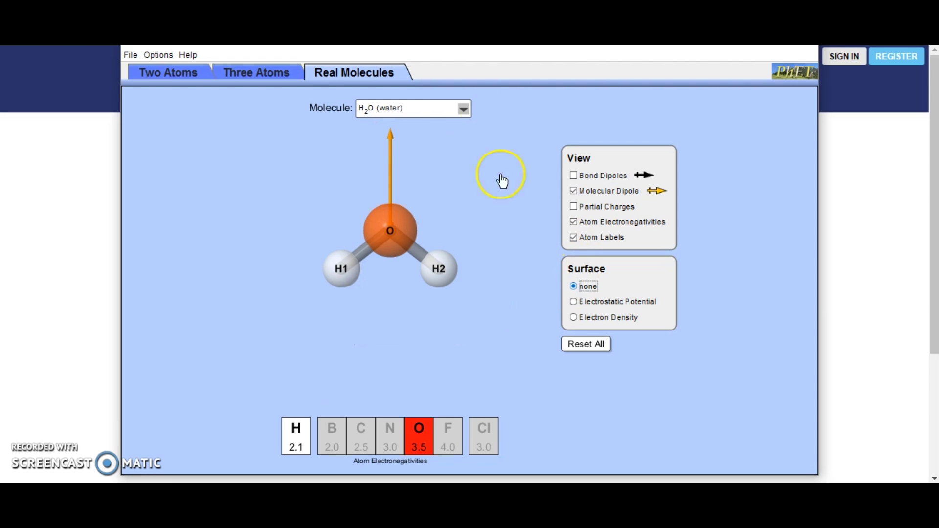
- Select CO2 (carbon dioxide), examine its electrostatic potential surface, and set the surface back to none
click(463, 109)
click(415, 218)
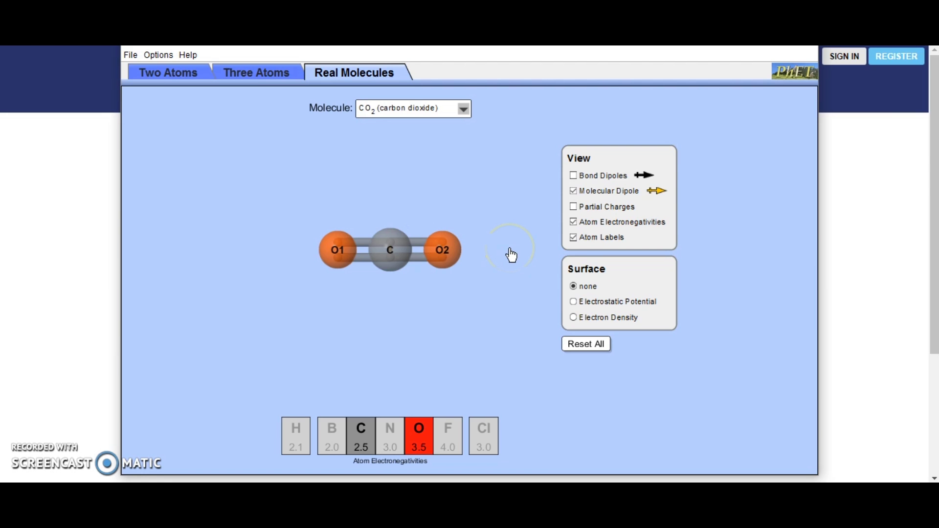
click(444, 251)
mouse_move(443, 240)
mouse_down()
mouse_move(335, 245)
mouse_move(383, 254)
mouse_move(385, 289)
mouse_move(388, 268)
mouse_move(551, 283)
mouse_up()
click(575, 303)
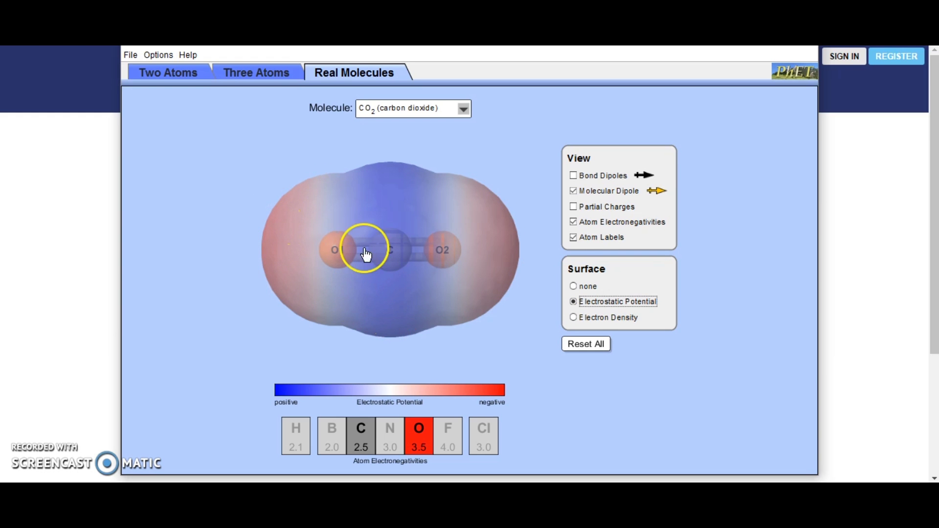
click(574, 287)
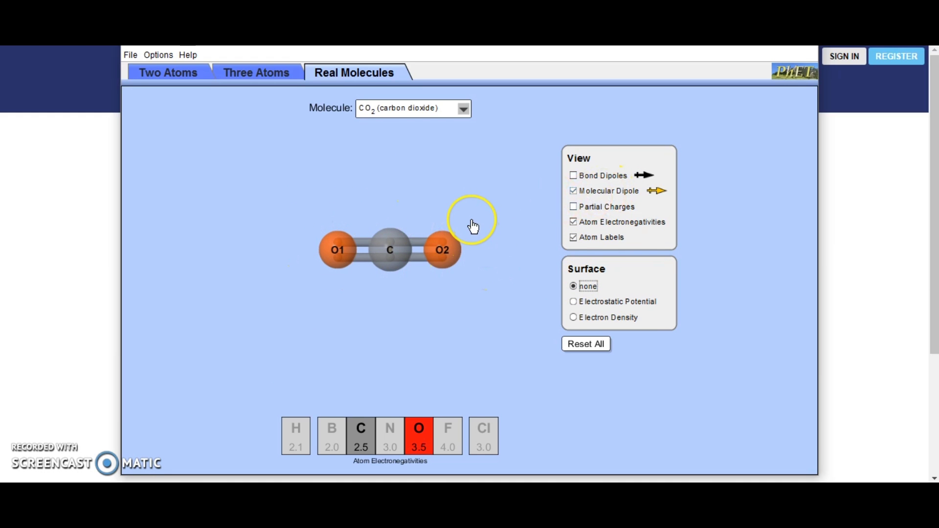
- Compare the carbon dioxide molecule's electrostatic potential surface with its bond dipoles, hiding each one after viewing
click(572, 303)
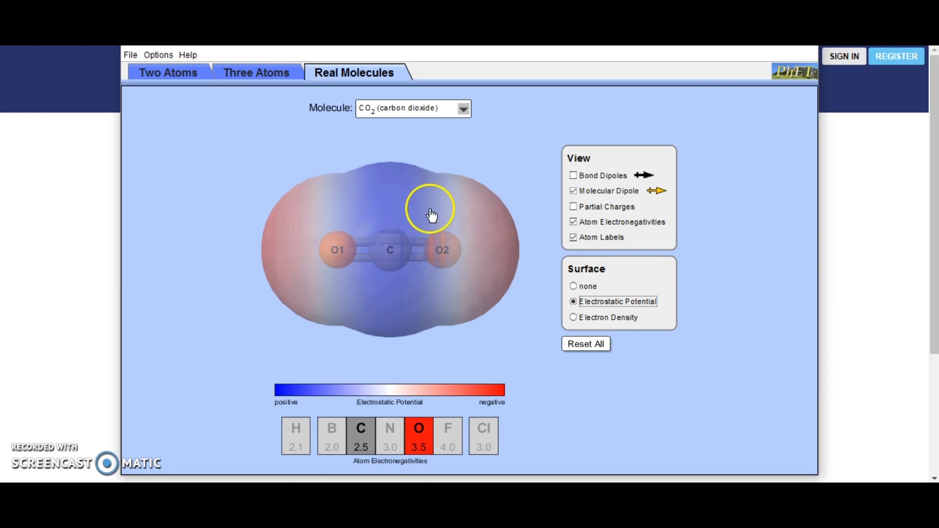
click(574, 287)
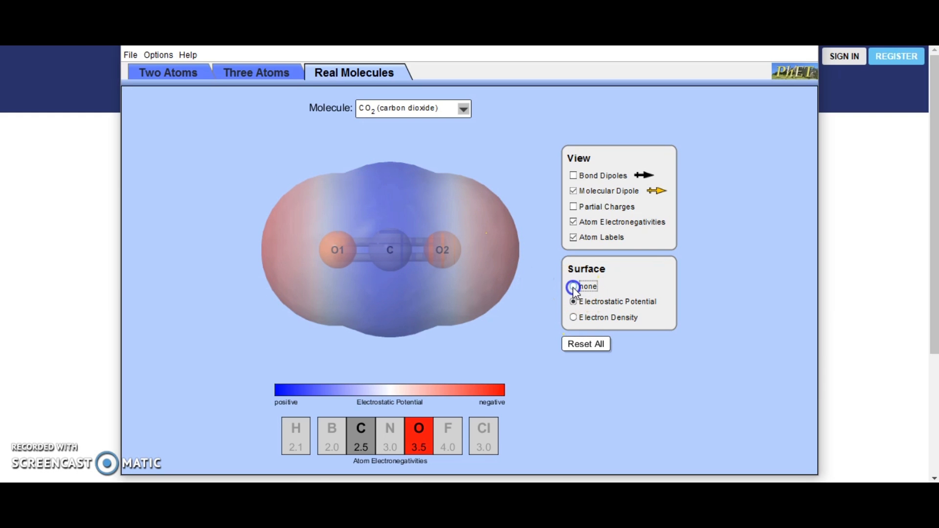
click(575, 176)
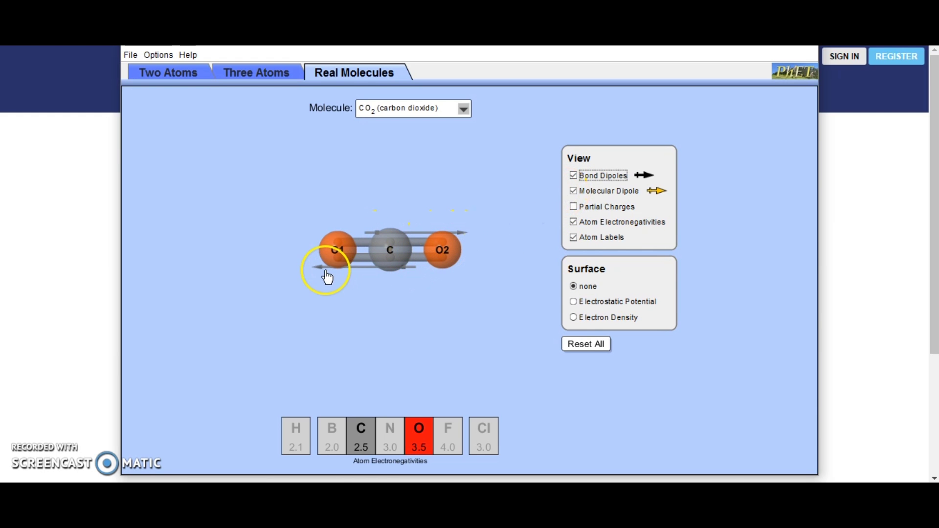
click(574, 177)
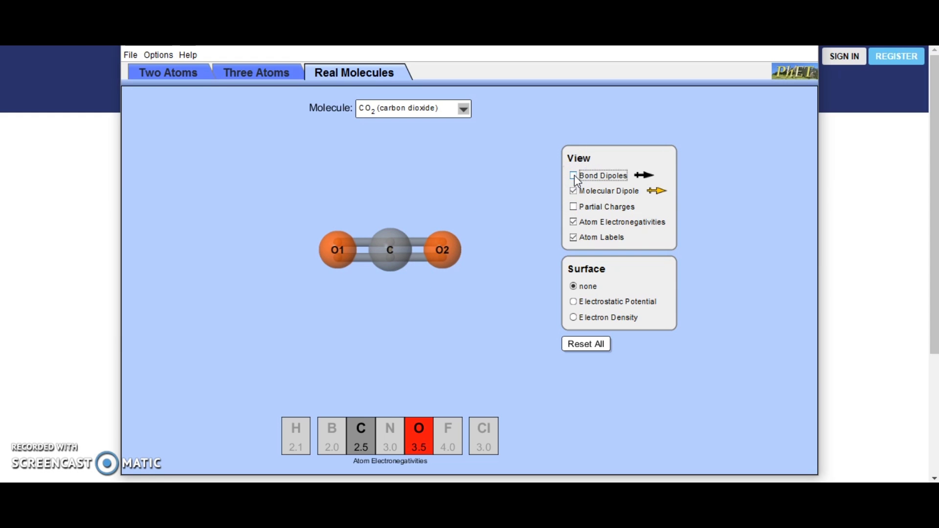
- Select HCN (hydrogen cyanide) and display its electrostatic potential surface
click(463, 109)
click(433, 234)
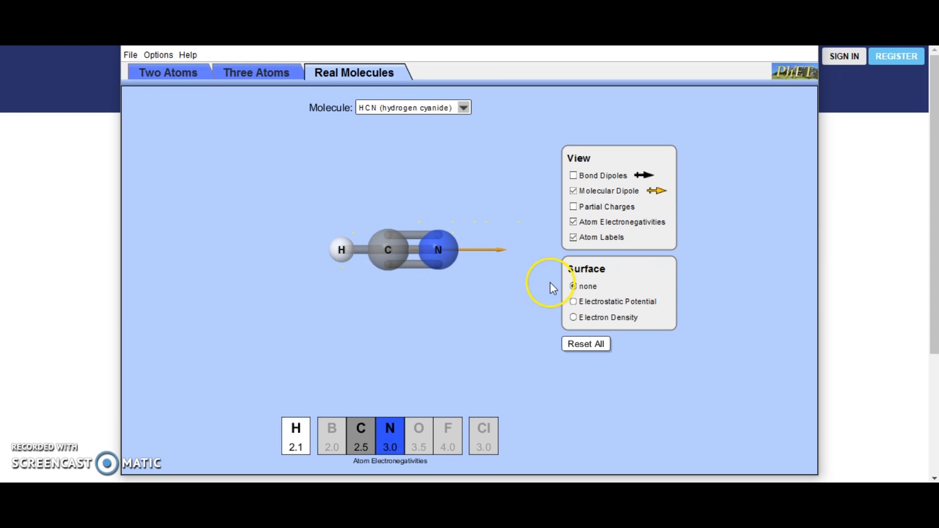
click(574, 303)
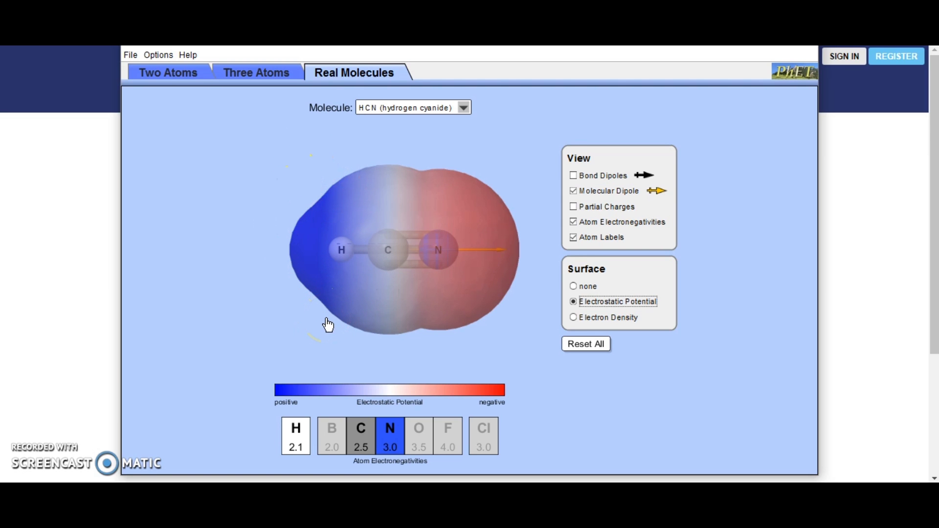
- Select O3 (ozone), examine its electrostatic potential surface, and set the surface to none
click(463, 109)
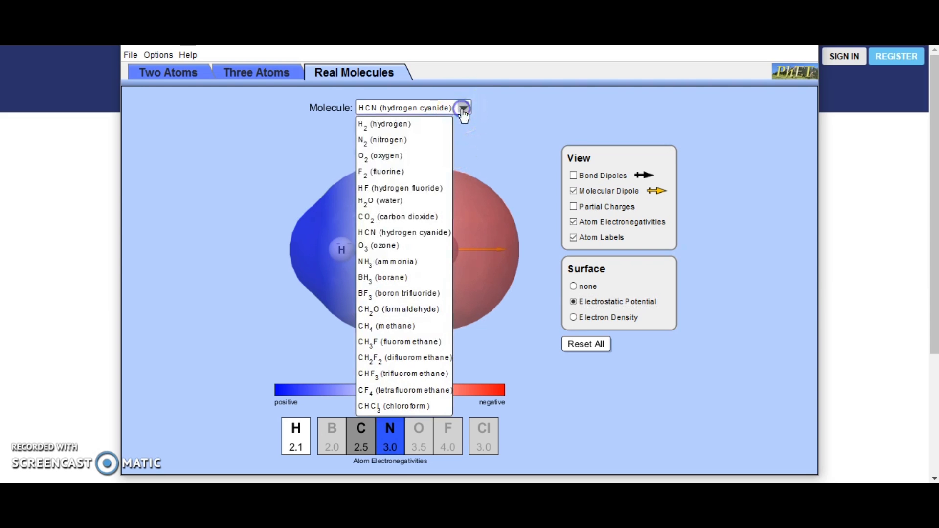
click(405, 247)
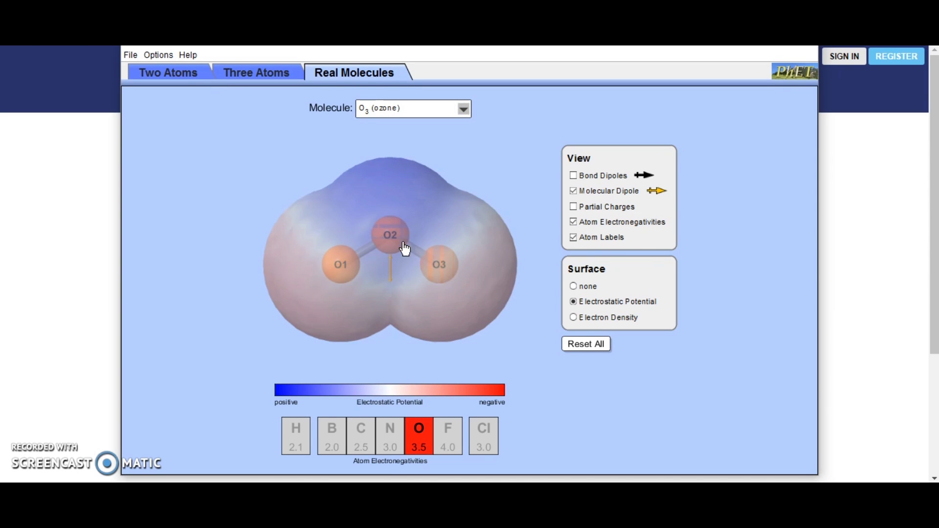
click(574, 286)
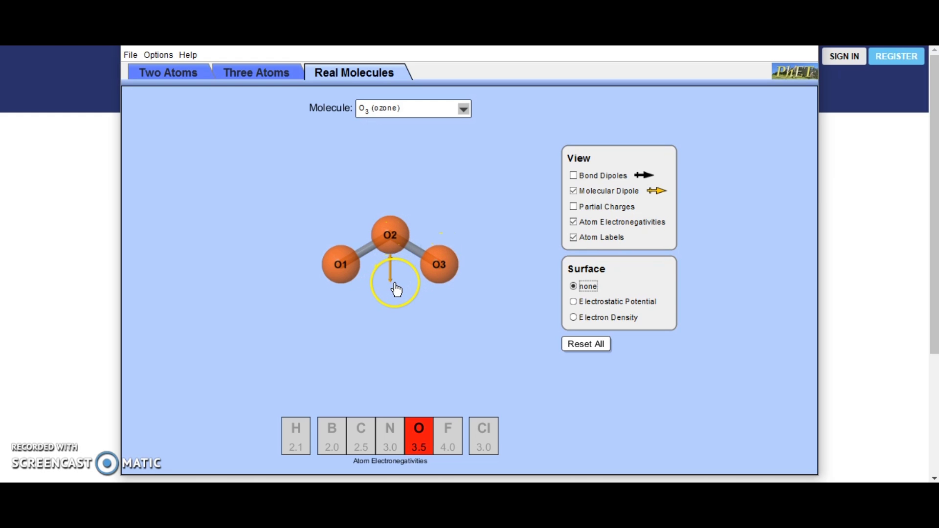
- Examine the ozone molecule's electrostatic potential surface again, hiding it after viewing
click(574, 303)
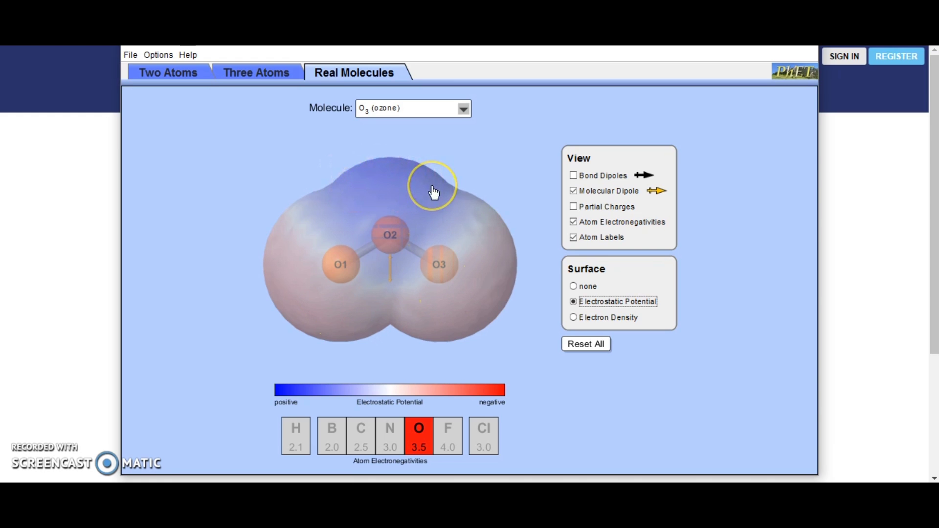
click(574, 287)
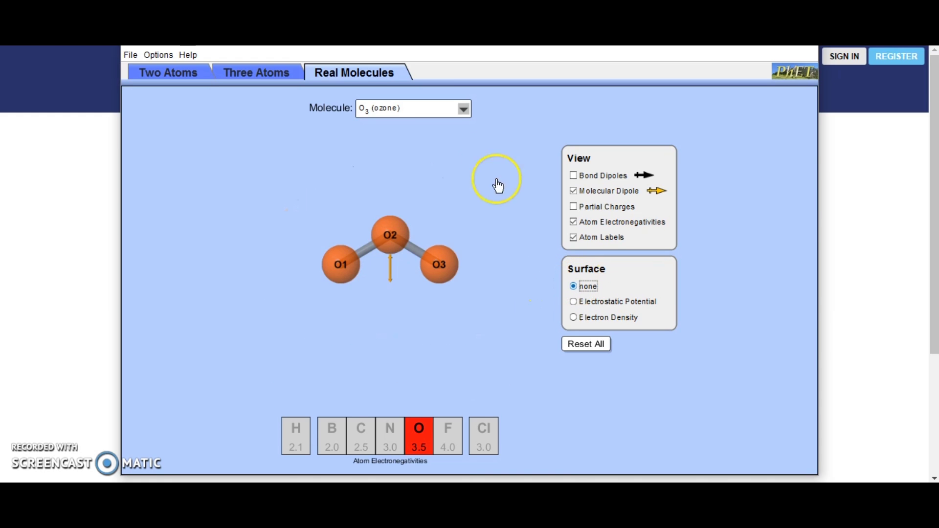
- Select NH3 (ammonia), rotate the molecule to view its shape, and display its electrostatic potential surface
click(464, 111)
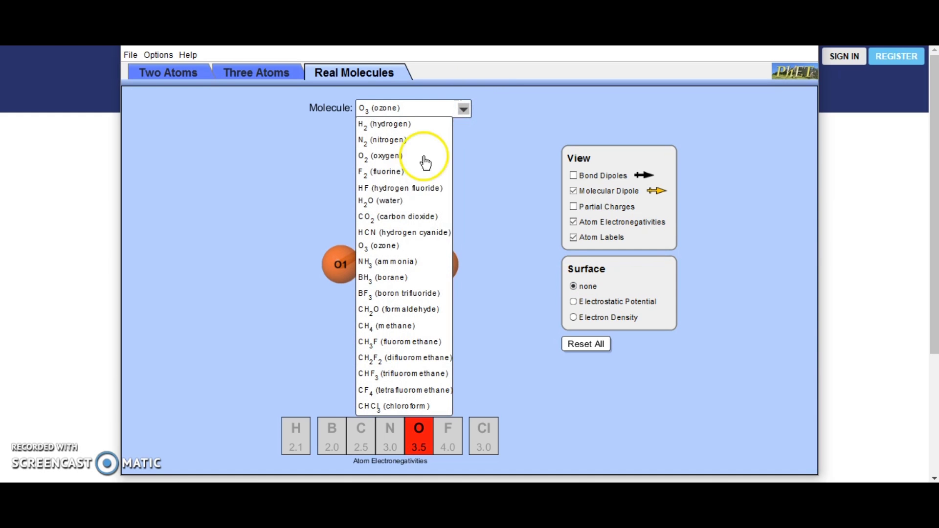
click(390, 263)
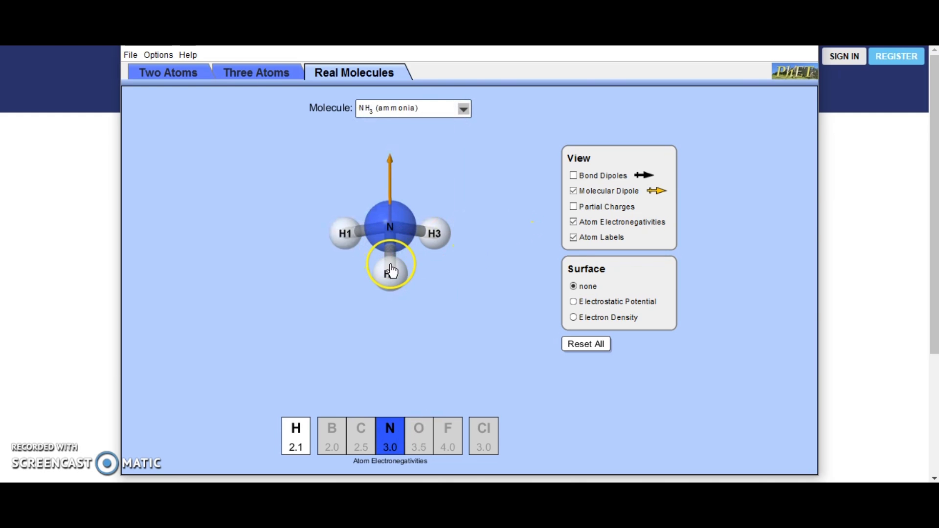
drag(416, 266, 411, 243)
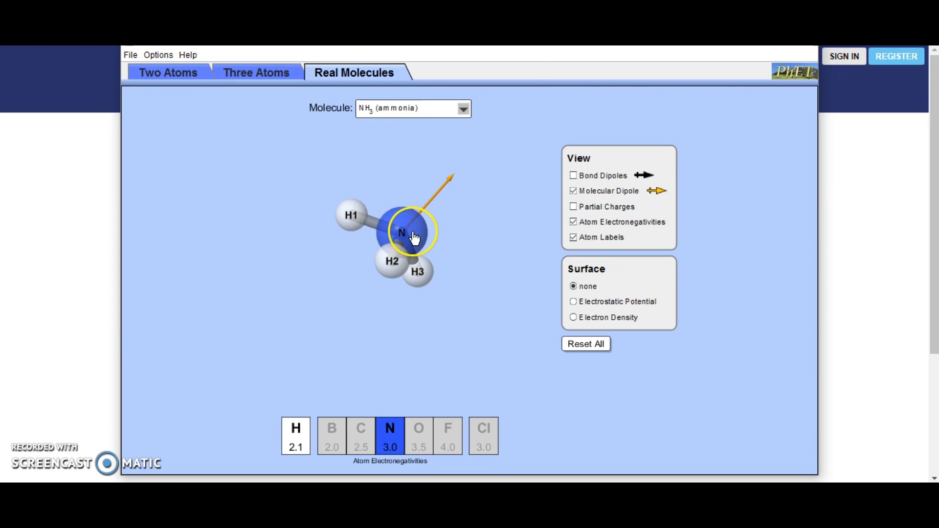
click(574, 302)
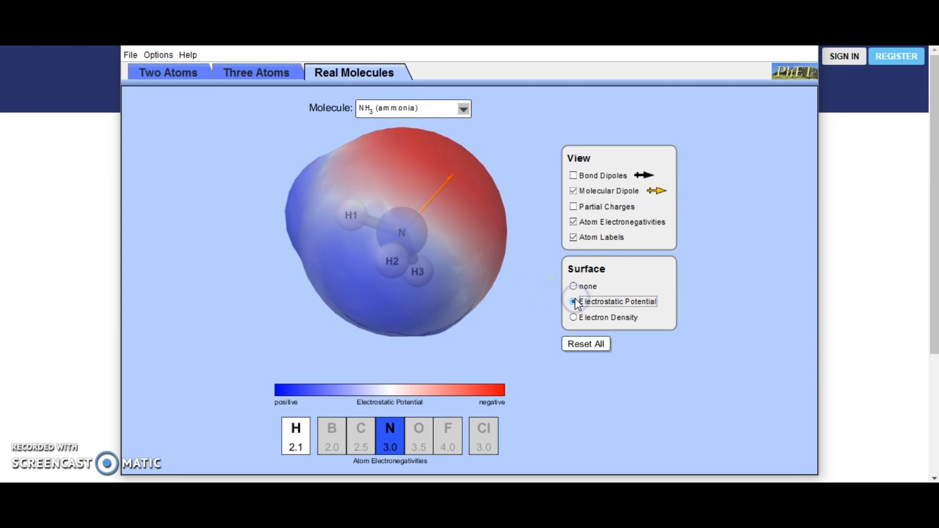
- Rotate the ammonia molecule and examine its electrostatic potential surface against the molecular dipole, from the hydrogen side to the nitrogen side
drag(379, 285, 497, 345)
click(349, 270)
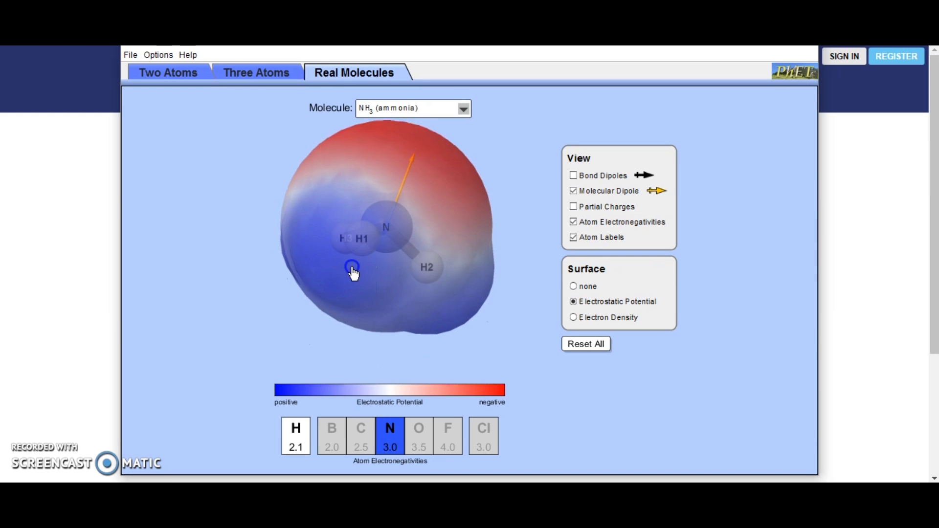
drag(347, 296, 377, 161)
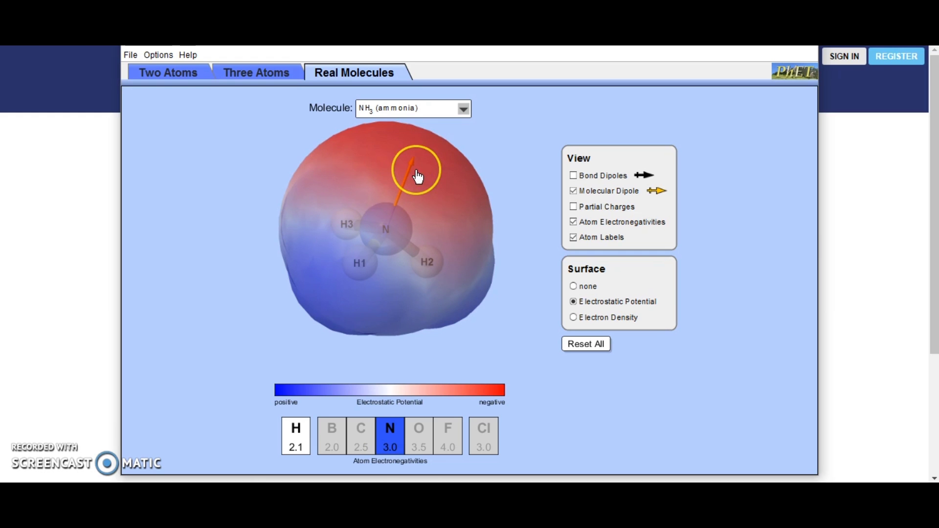
click(404, 235)
click(394, 256)
click(438, 141)
click(390, 258)
click(430, 165)
click(393, 264)
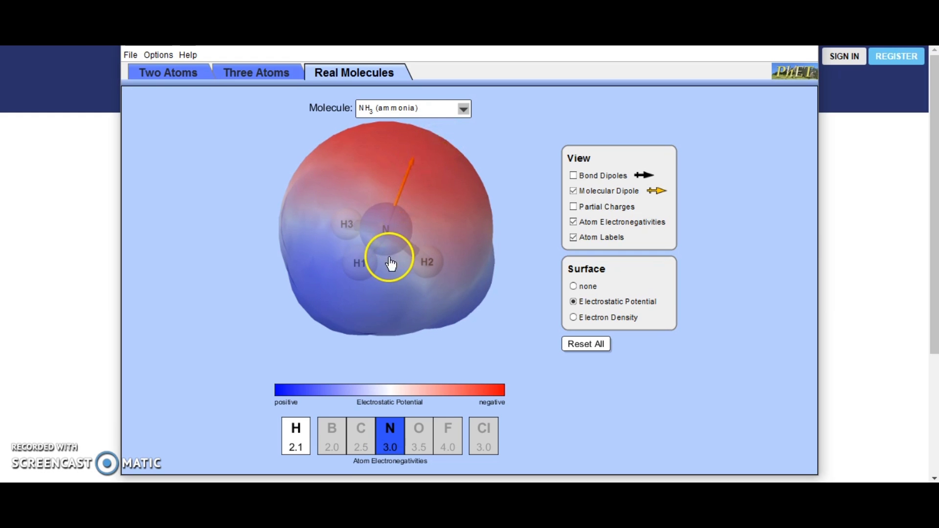
click(420, 125)
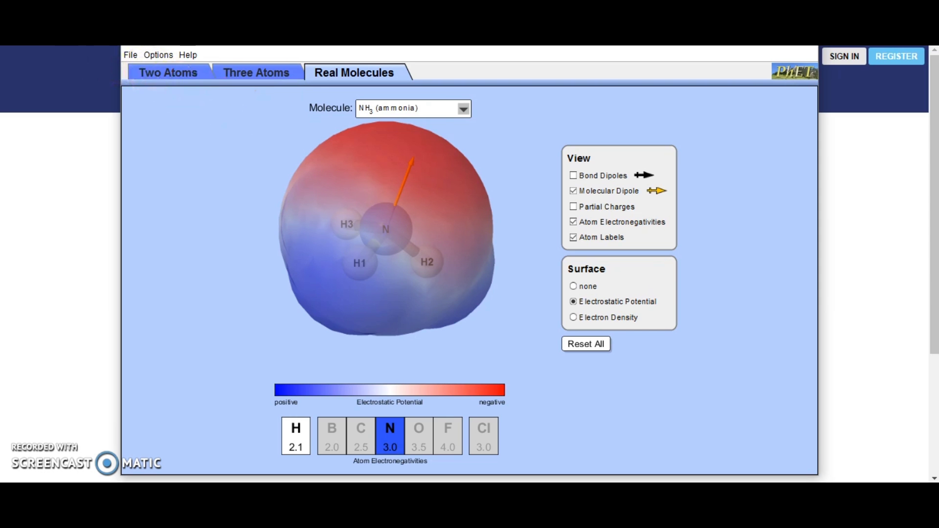
- Select BH3 (borane), set the surface to none, and rotate the molecule to inspect its shape
click(463, 109)
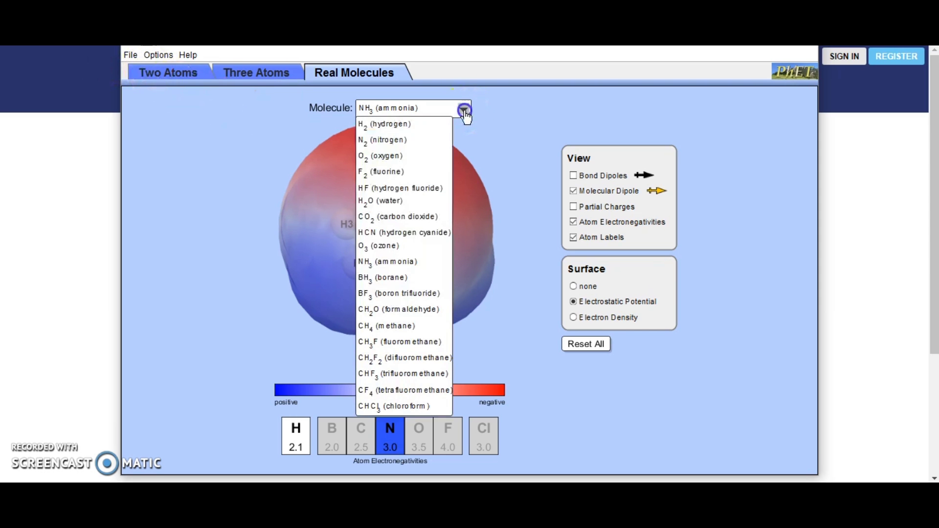
click(402, 280)
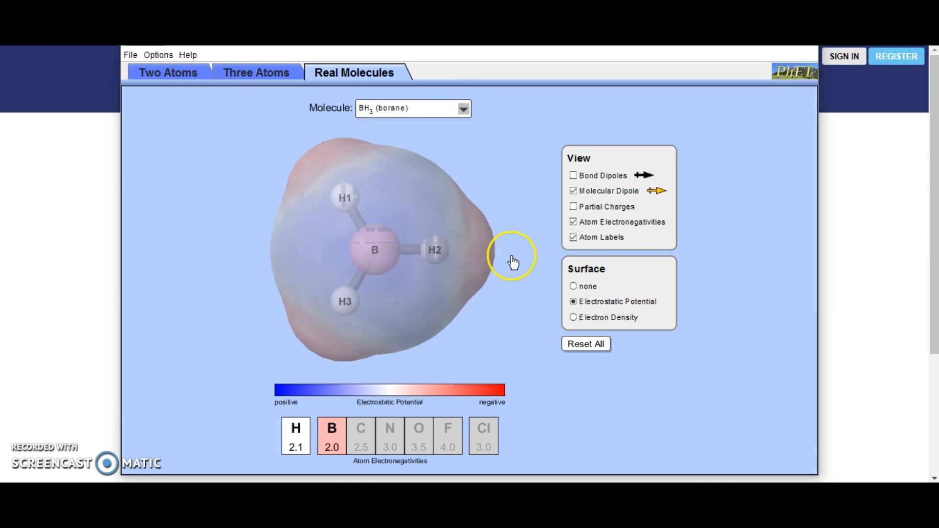
click(575, 289)
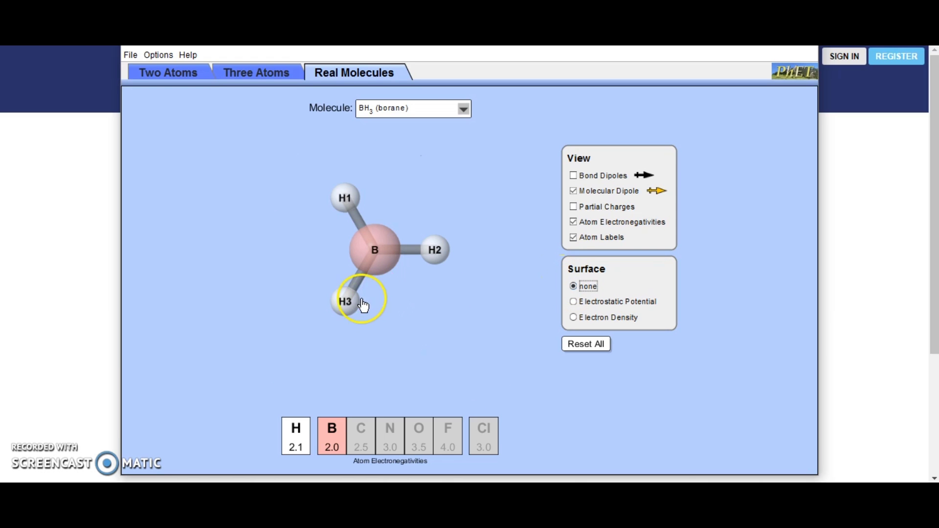
drag(346, 299, 432, 197)
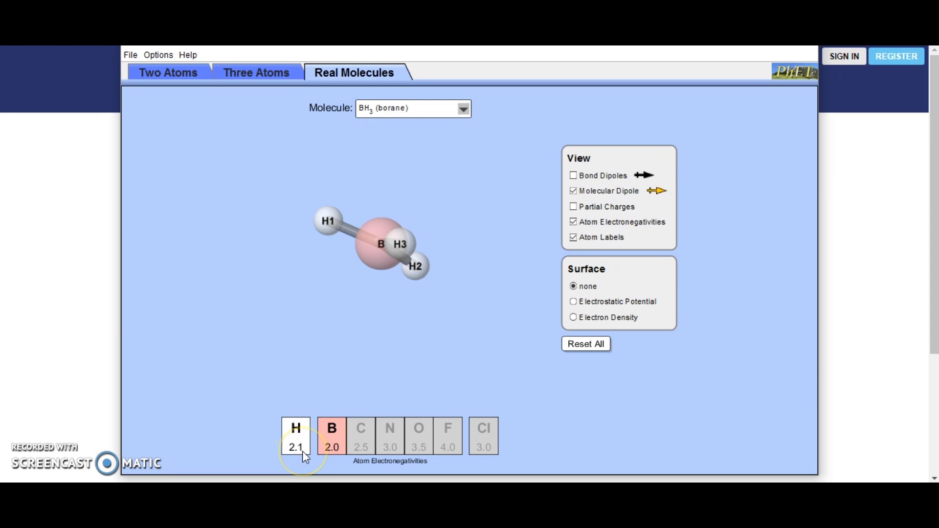
drag(400, 240, 364, 352)
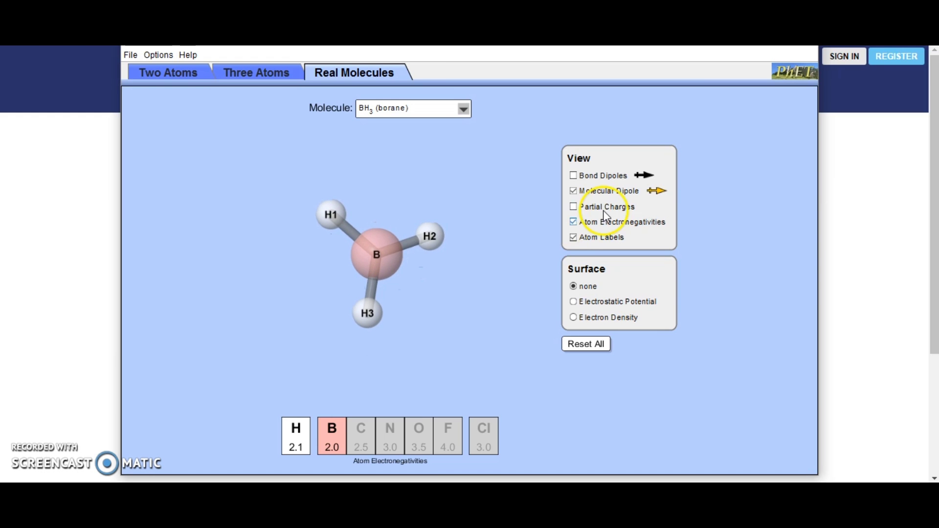
- Compare the borane molecule's bond dipoles with its electrostatic potential surface, hiding each one after viewing
click(575, 176)
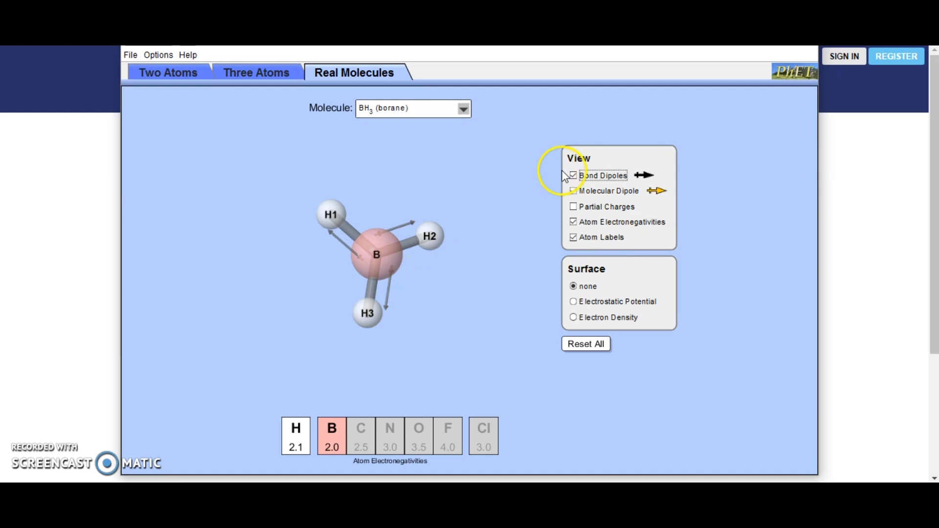
click(574, 176)
click(573, 301)
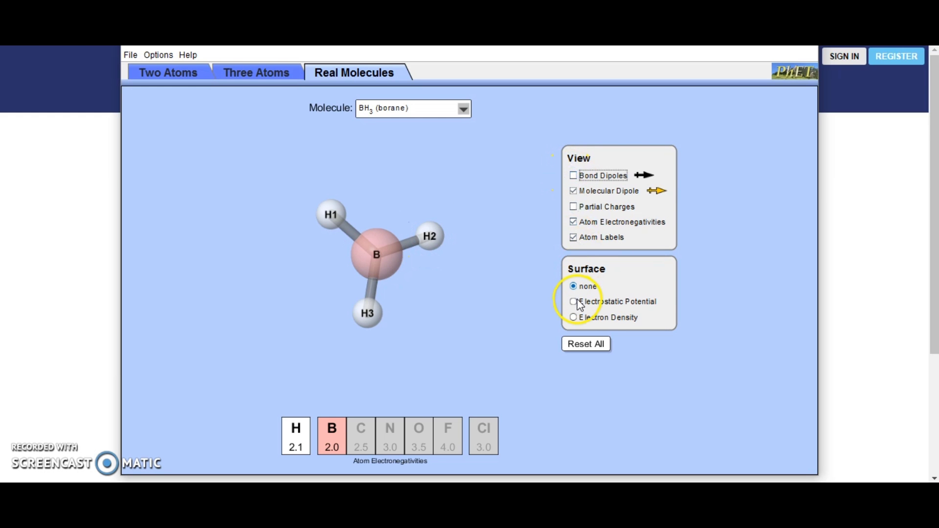
drag(430, 253, 392, 198)
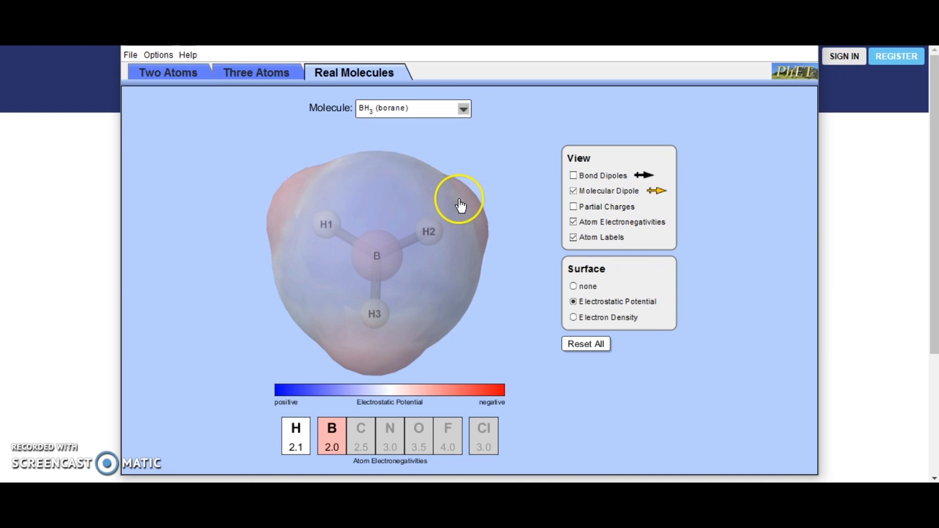
drag(411, 230, 407, 237)
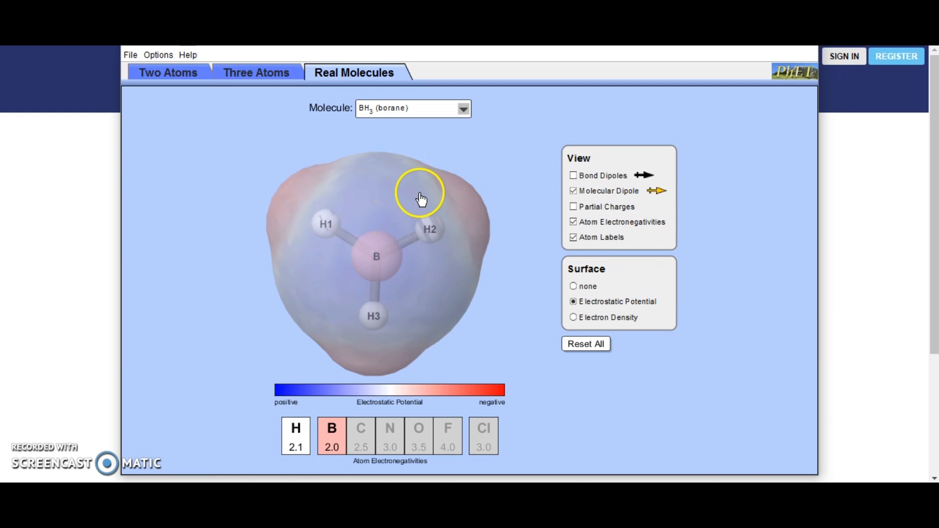
click(572, 283)
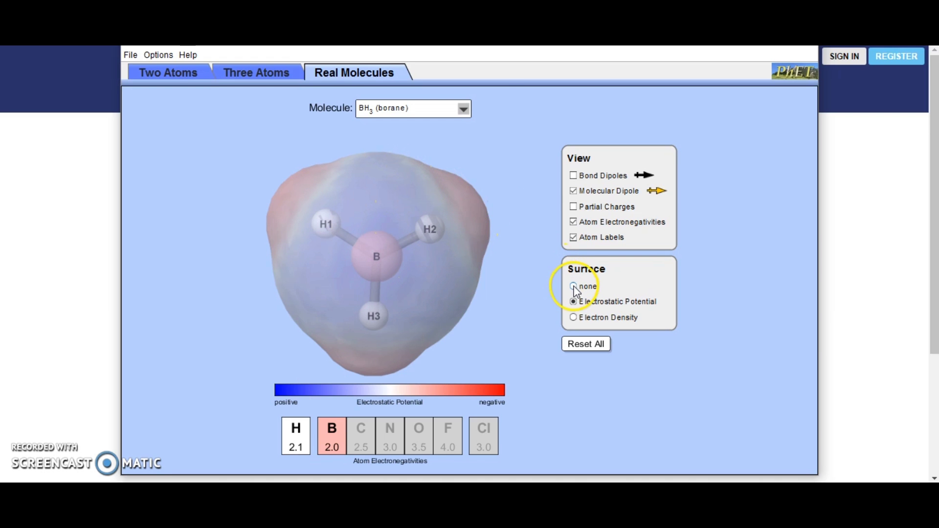
- Select BF3 (boron trifluoride), examine its electrostatic potential surface, and set the surface back to none
click(464, 107)
click(410, 295)
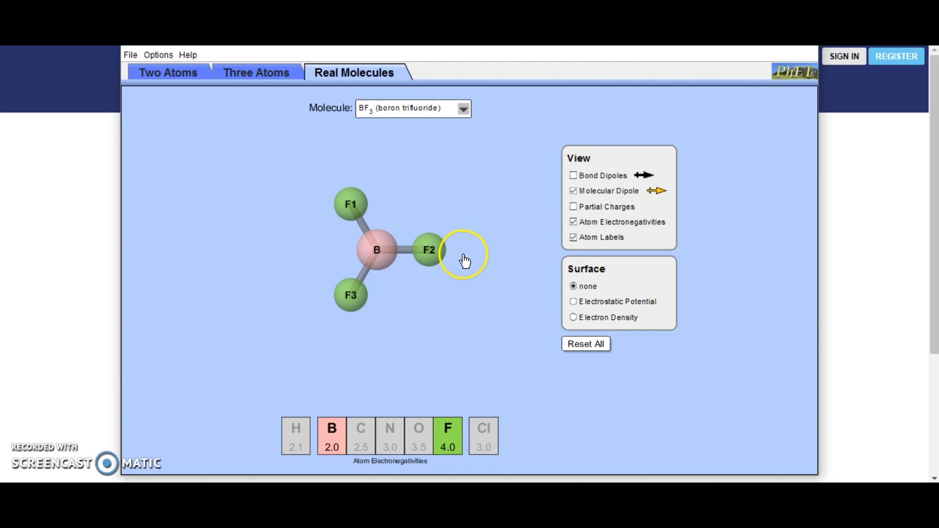
drag(430, 254, 452, 254)
click(575, 302)
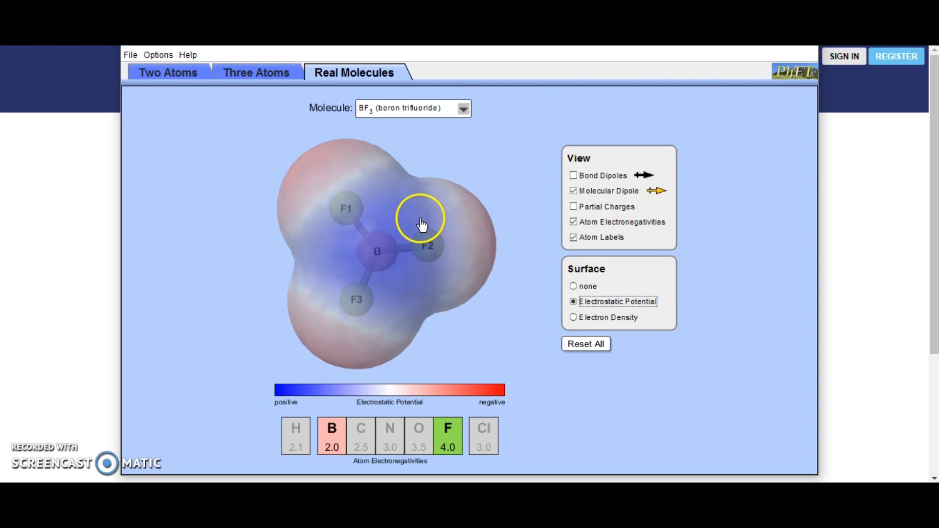
click(573, 287)
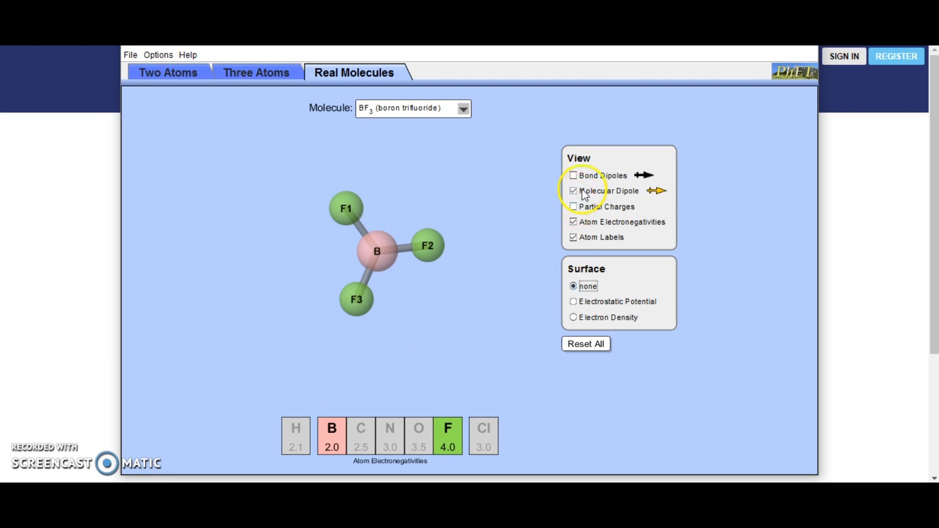
- Compare the boron trifluoride molecule's bond dipoles with its electrostatic potential surface, hiding each one after viewing
click(574, 176)
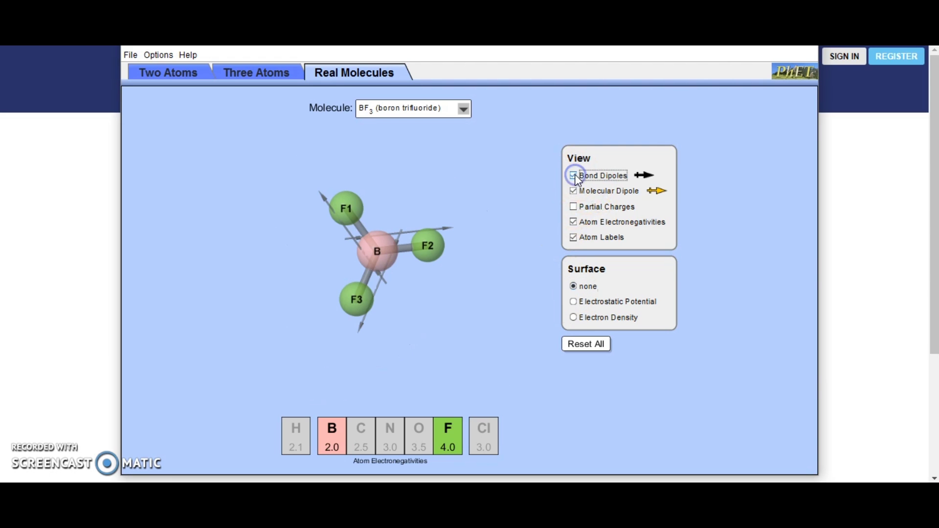
click(574, 176)
click(574, 302)
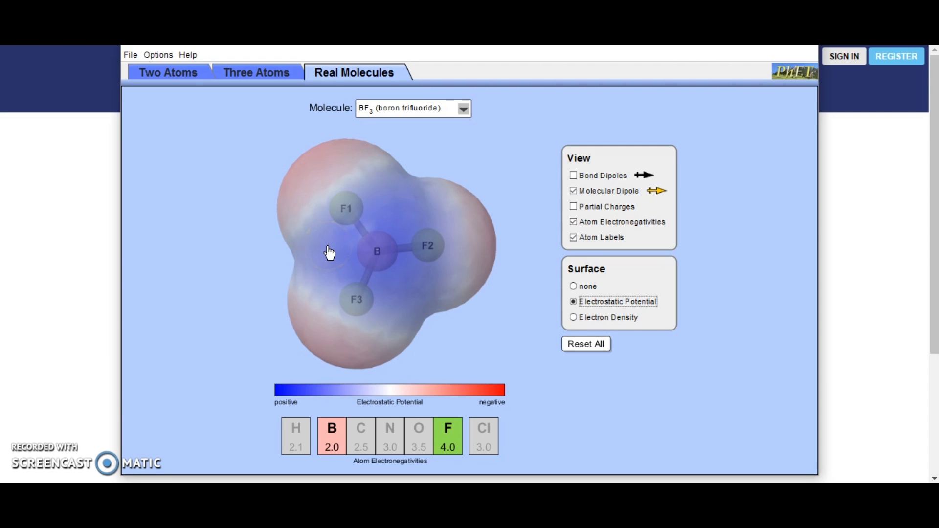
click(574, 286)
- Select CH2O (formaldehyde), examine its electrostatic potential surface, and set the surface back to none
click(462, 110)
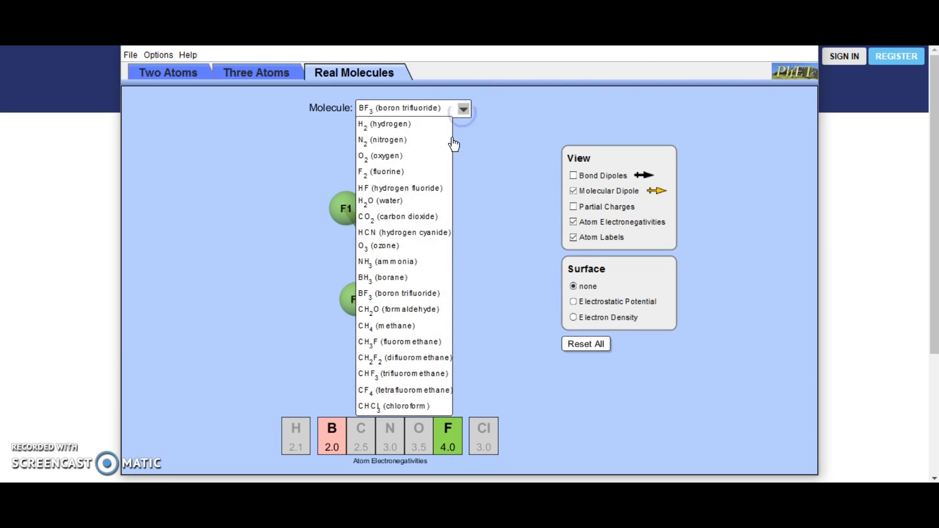
click(418, 311)
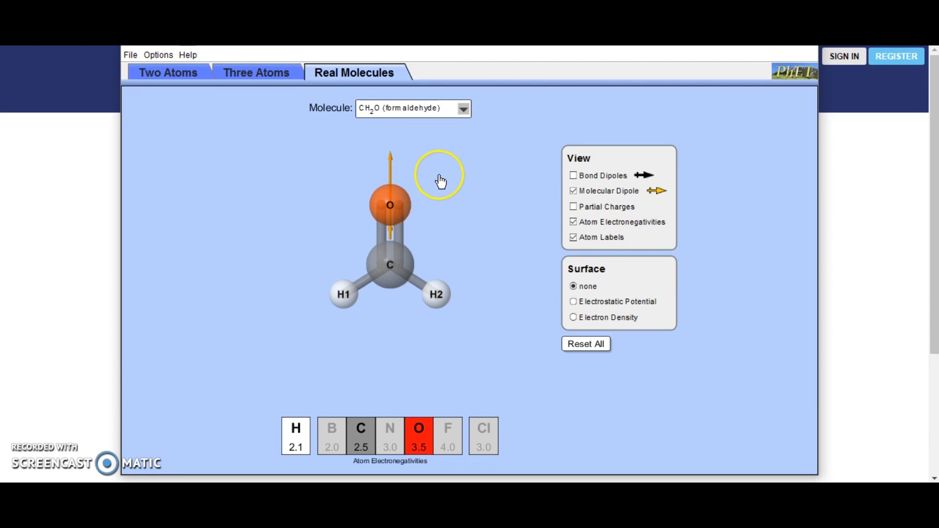
click(574, 302)
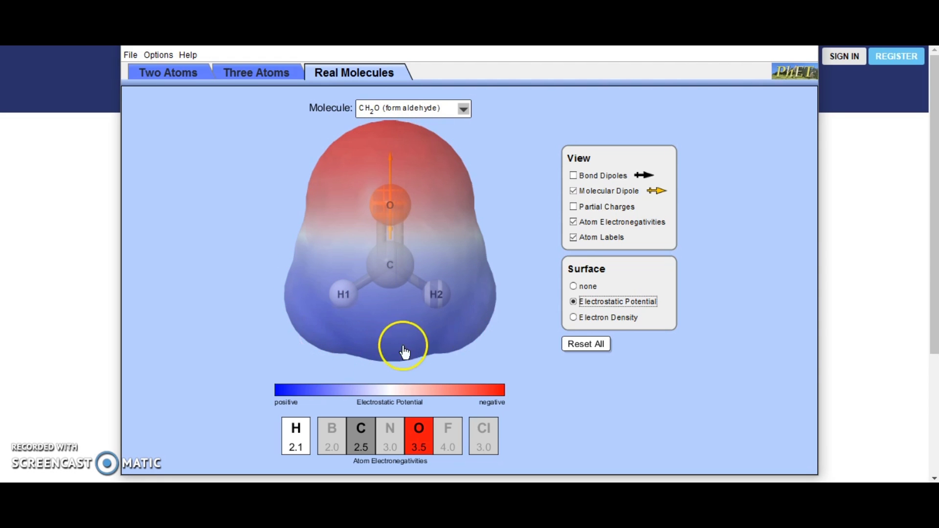
click(573, 286)
- Select CH4 (methane), rotate it to inspect its shape, and briefly show its bond dipoles
click(463, 109)
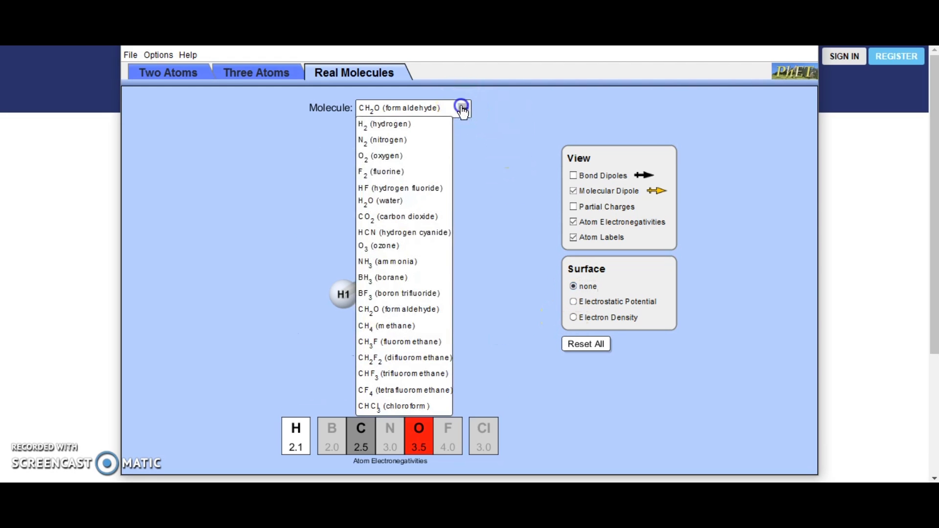
click(417, 327)
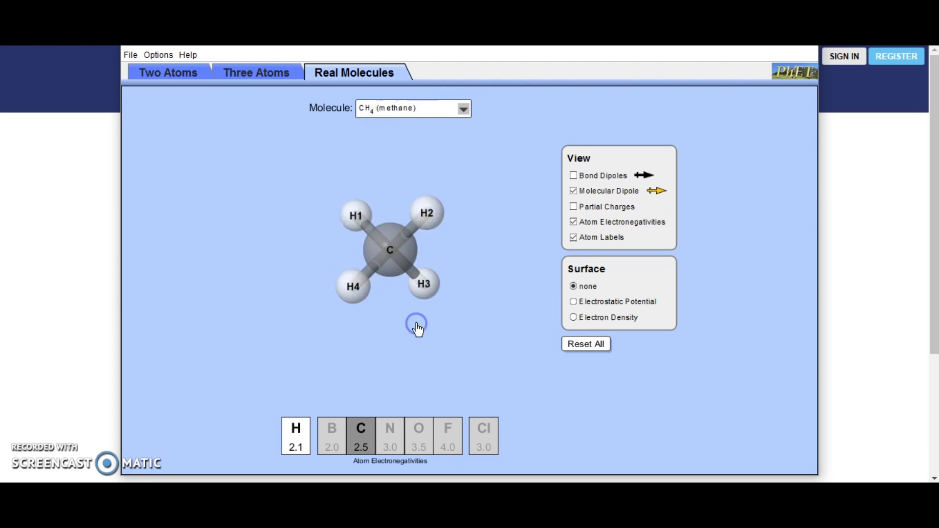
drag(426, 214, 421, 294)
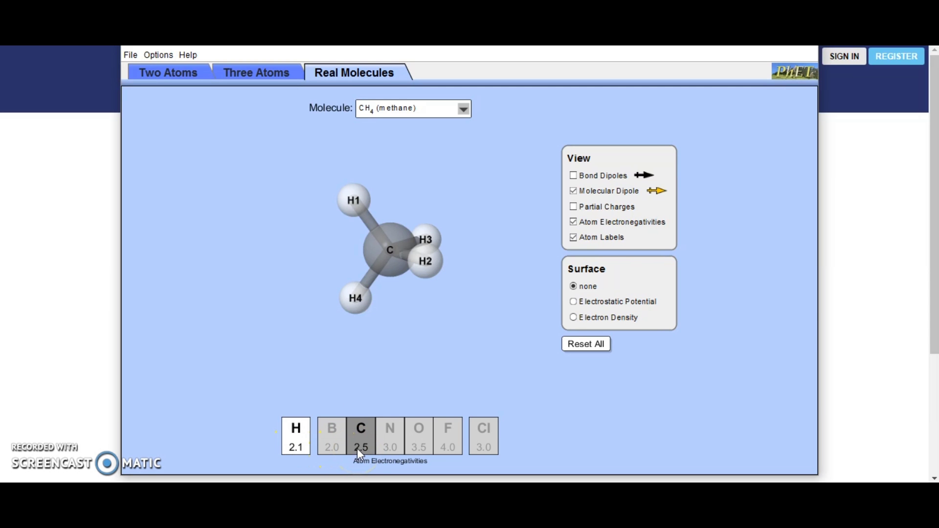
drag(437, 261, 306, 226)
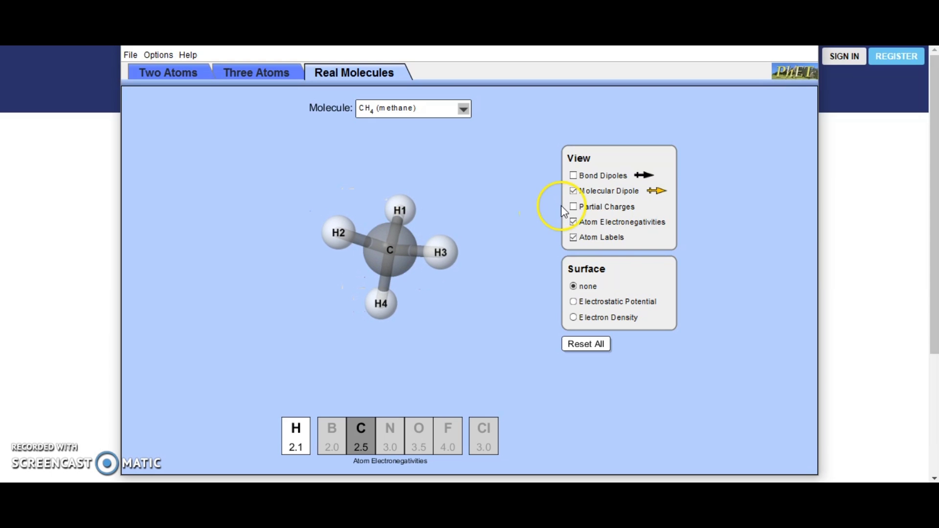
click(574, 177)
click(574, 175)
- Display the methane molecule's electrostatic potential surface and rotate it to examine the charge distribution from several sides
click(575, 301)
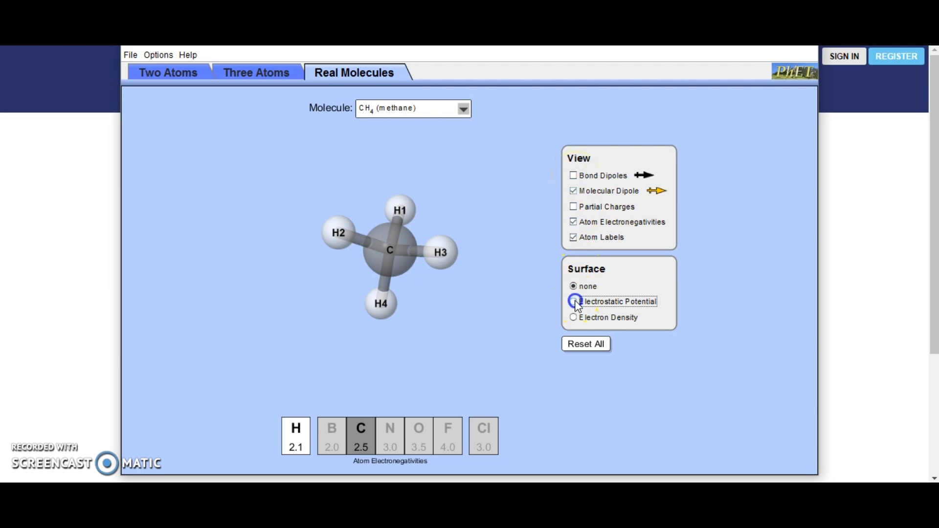
drag(426, 195, 419, 229)
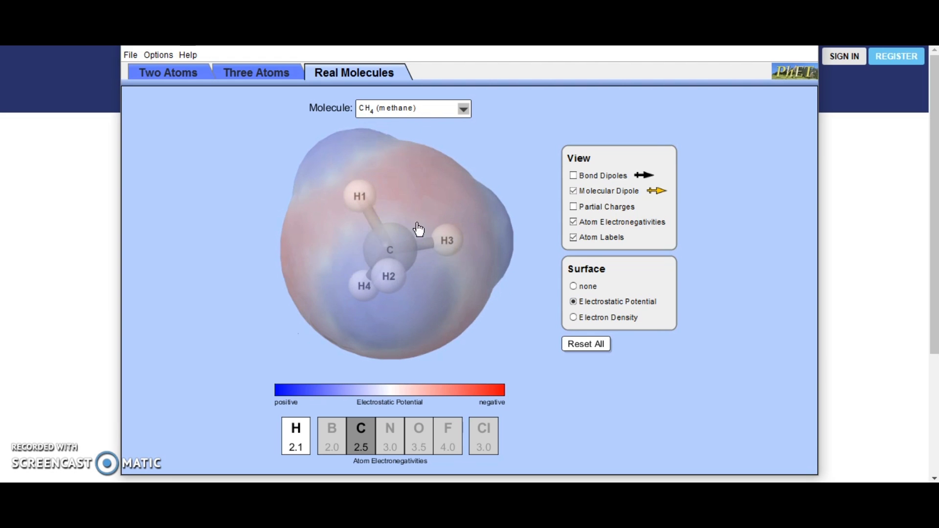
drag(321, 252, 398, 329)
click(383, 282)
drag(383, 282, 411, 214)
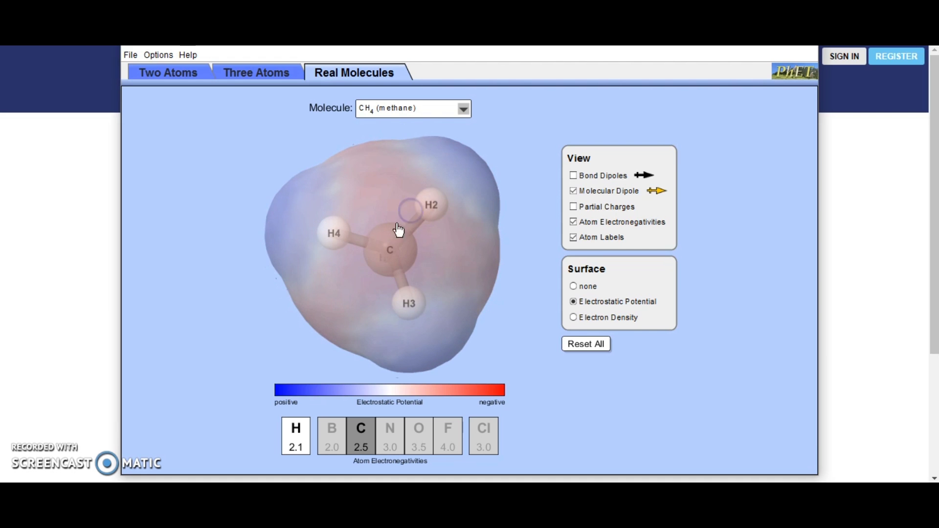
- Select CH3F (fluoromethane), rotate it with the surface set to none, and redisplay its electrostatic potential surface
click(465, 111)
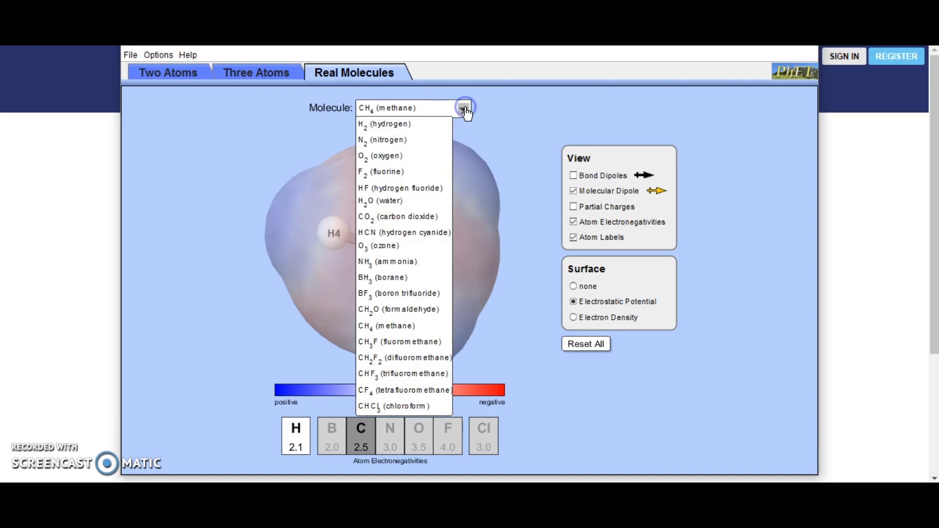
click(411, 342)
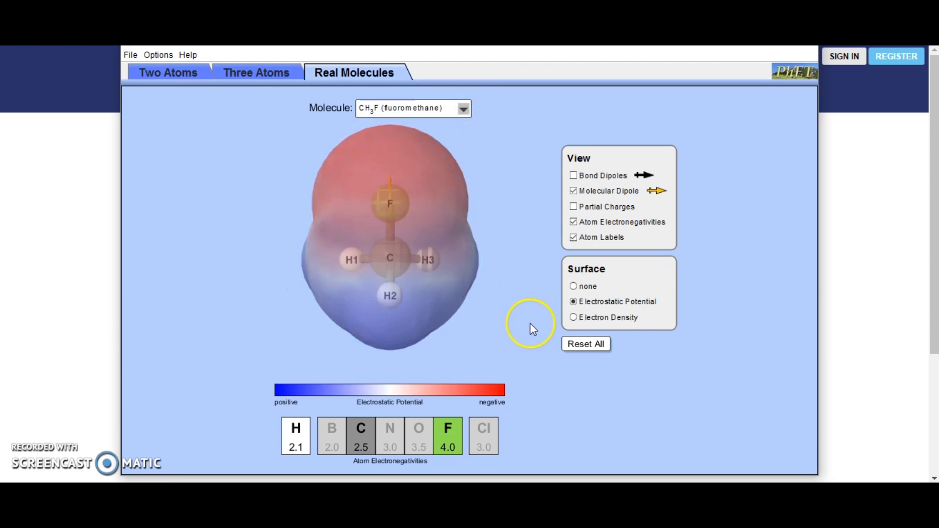
click(573, 287)
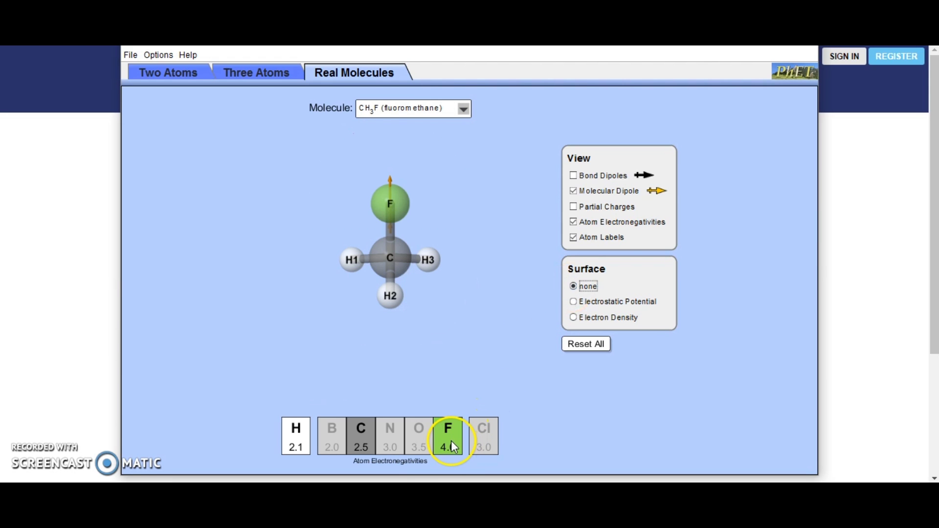
drag(398, 274, 518, 279)
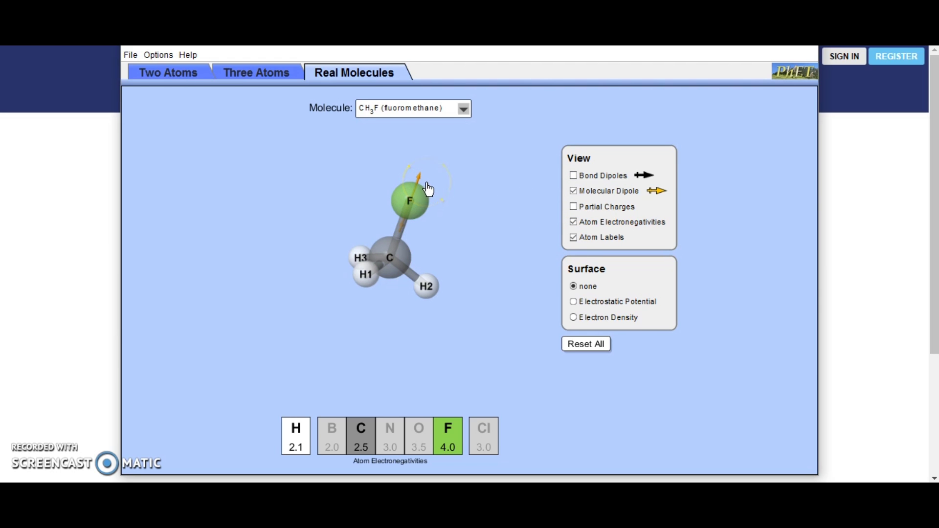
click(574, 303)
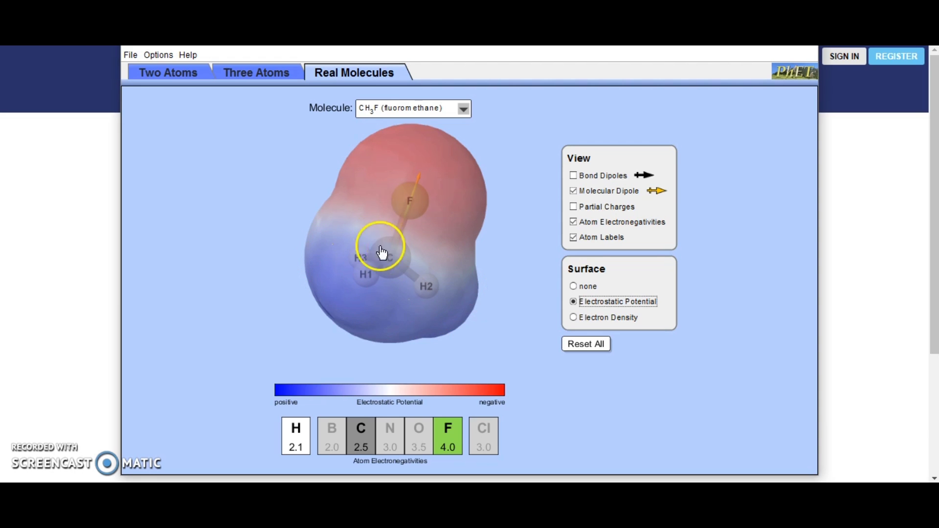
- Select CH2F2 (difluoromethane), set the surface to none, and rotate the molecule to examine its molecular dipole from several sides
click(463, 109)
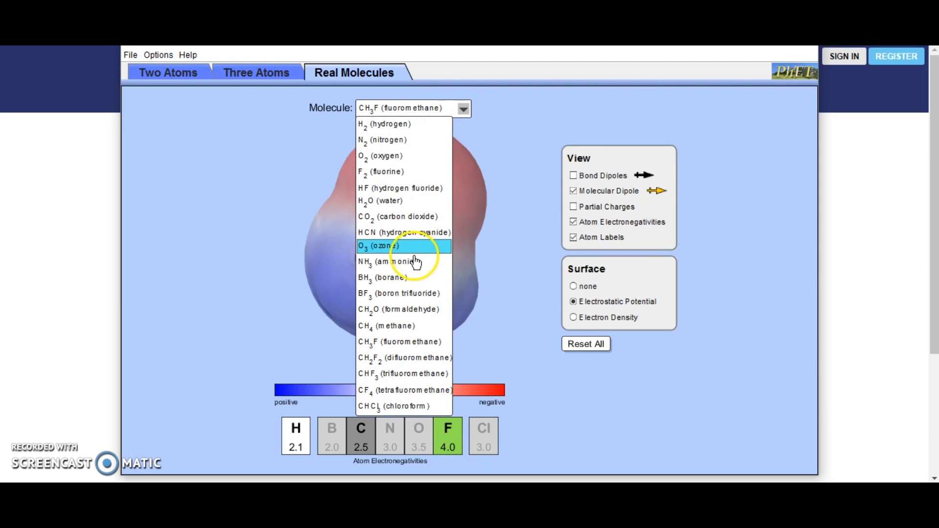
click(407, 359)
click(499, 277)
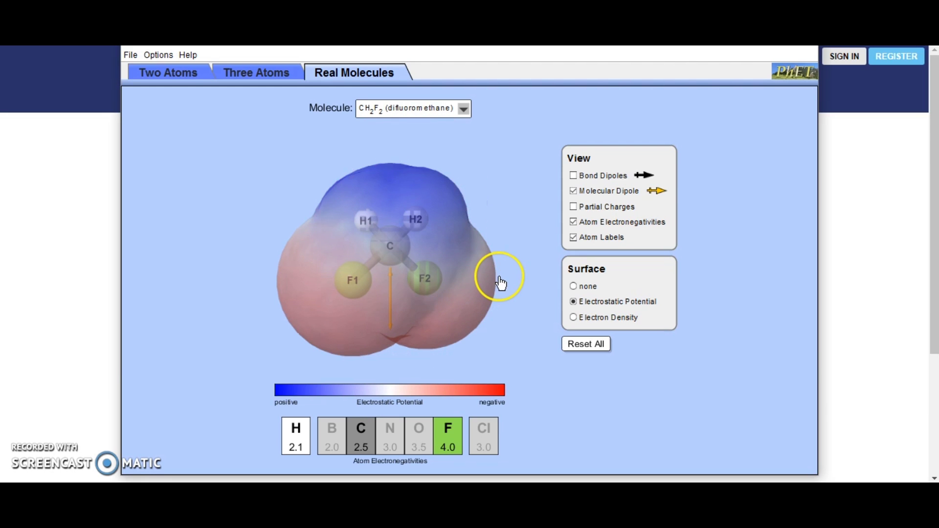
click(574, 286)
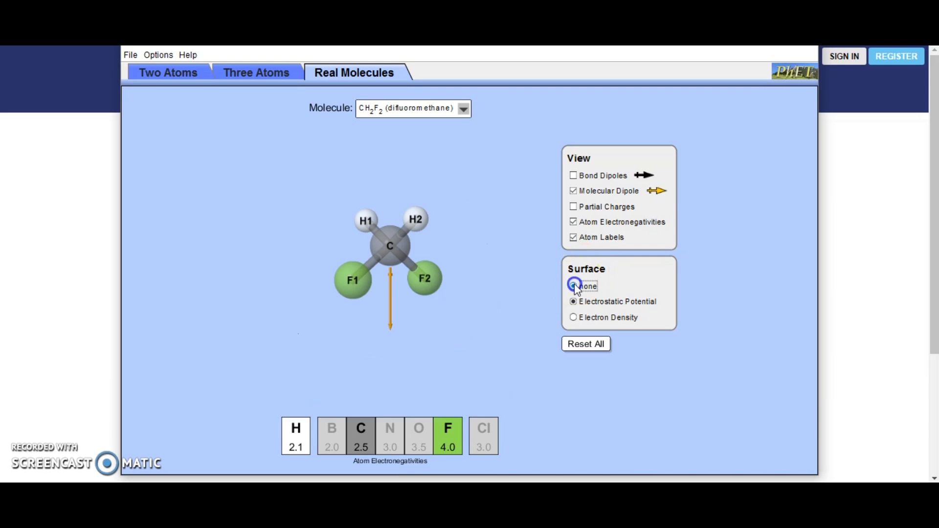
drag(385, 268, 321, 274)
drag(434, 284, 286, 281)
drag(361, 281, 401, 198)
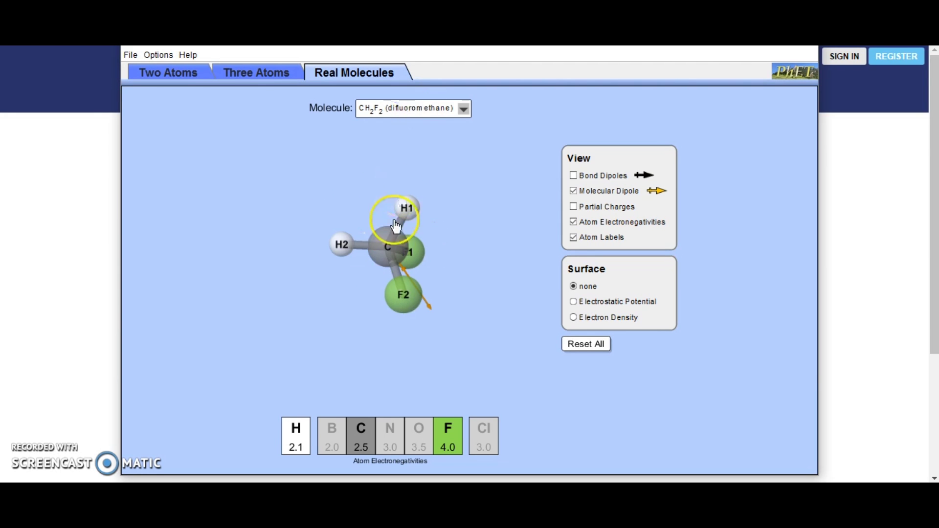
drag(431, 258, 333, 260)
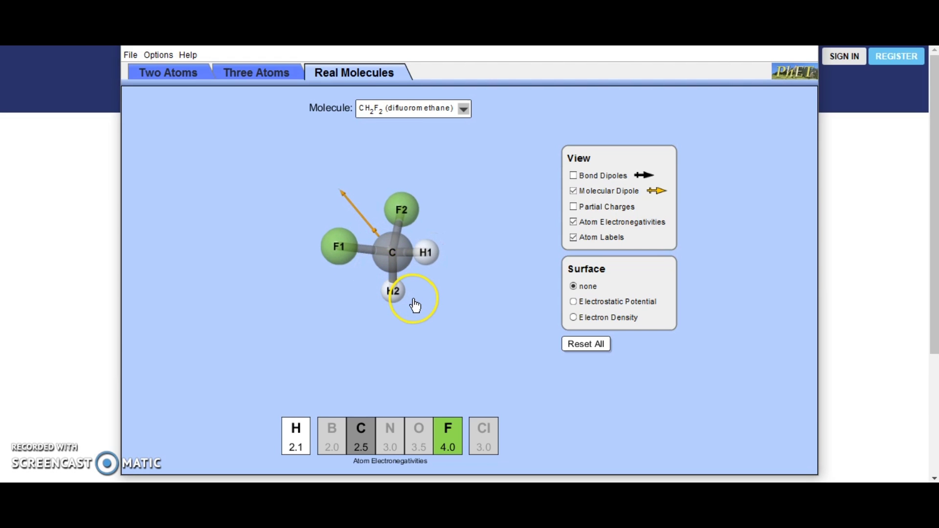
drag(404, 292, 395, 285)
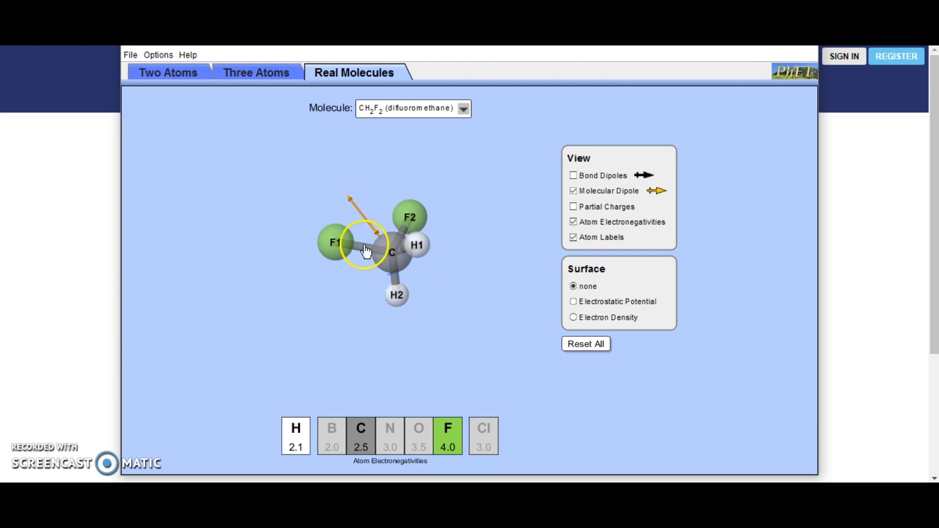
- Examine the difluoromethane molecule's electrostatic potential surface while rotating it, and set the surface back to none
click(574, 302)
drag(415, 281, 350, 298)
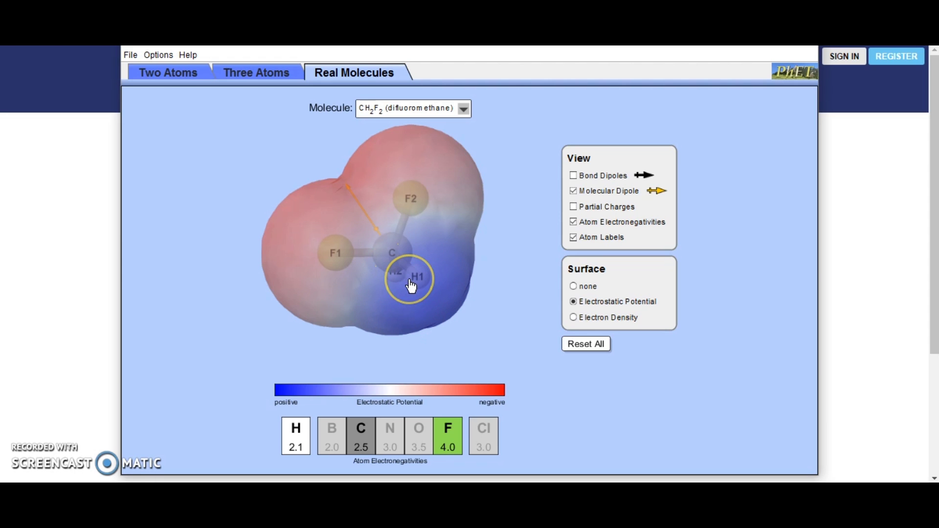
click(573, 286)
- Select CHF3 (trifluoromethane), examine its electrostatic potential surface while rotating it, and set the surface back to none
click(461, 113)
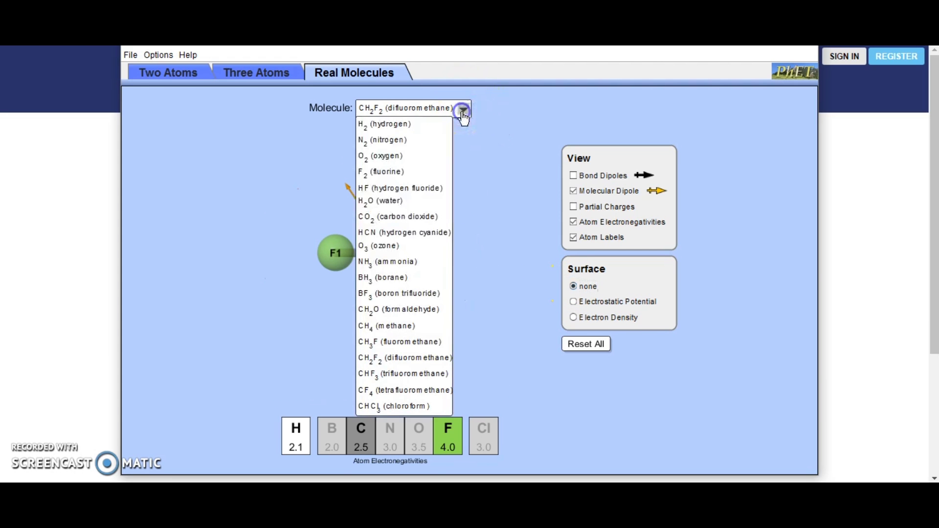
click(408, 375)
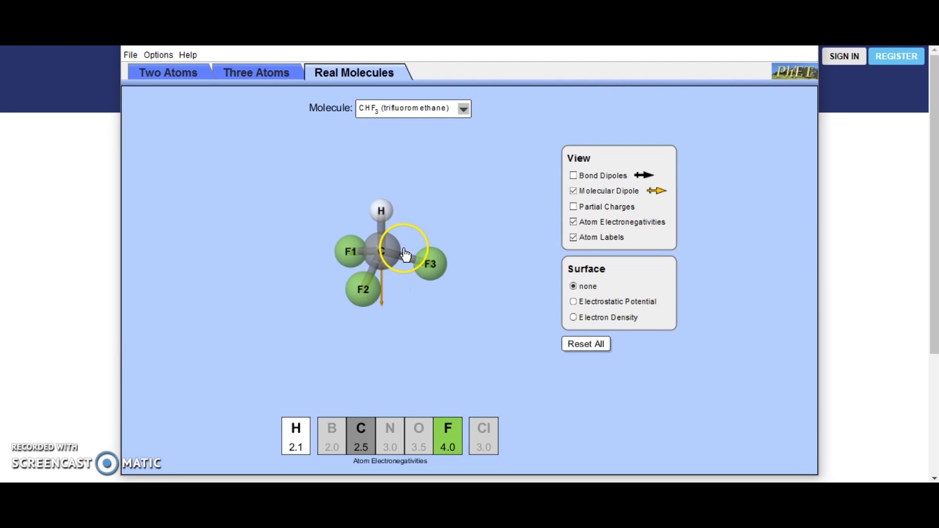
click(574, 303)
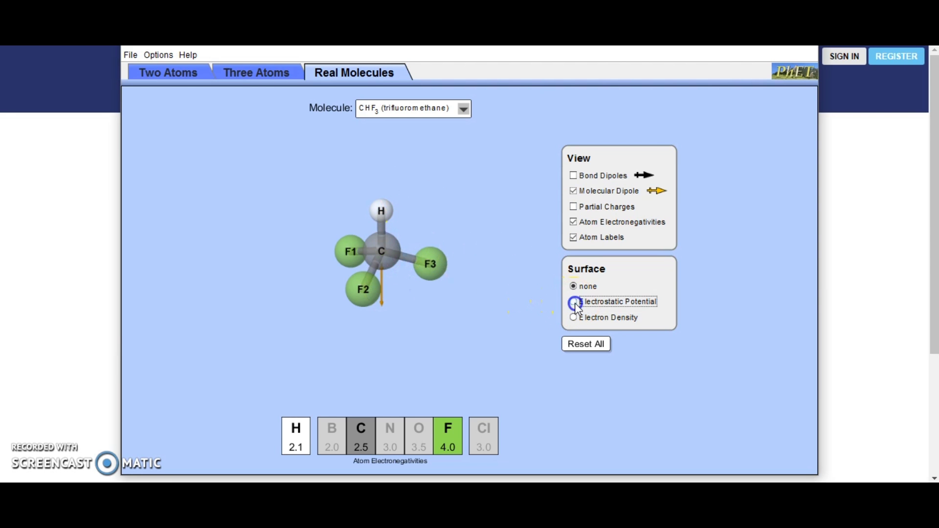
drag(359, 245, 404, 299)
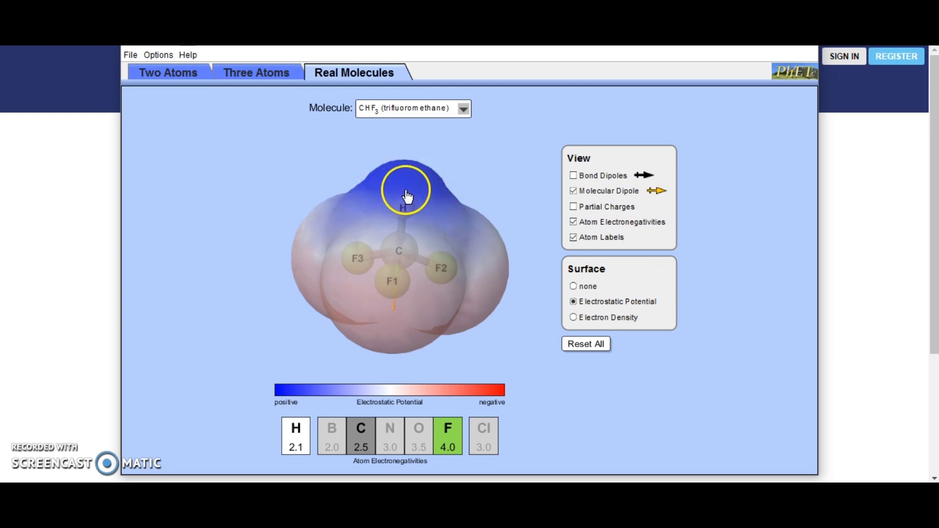
click(574, 287)
- Select CF4 (tetrafluoromethane) and rotate it to inspect its shape from several sides
click(464, 110)
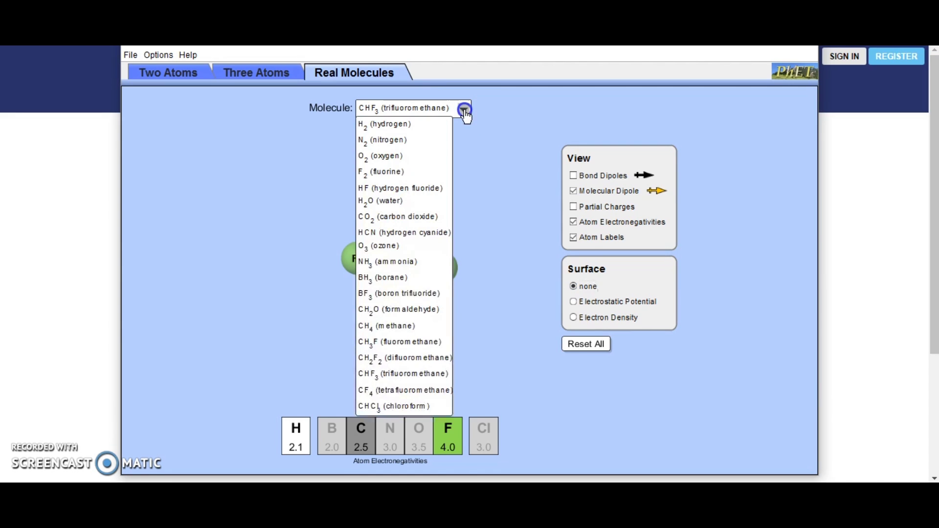
click(423, 391)
drag(429, 287, 331, 203)
drag(415, 277, 352, 310)
drag(384, 204, 447, 344)
drag(404, 303, 348, 309)
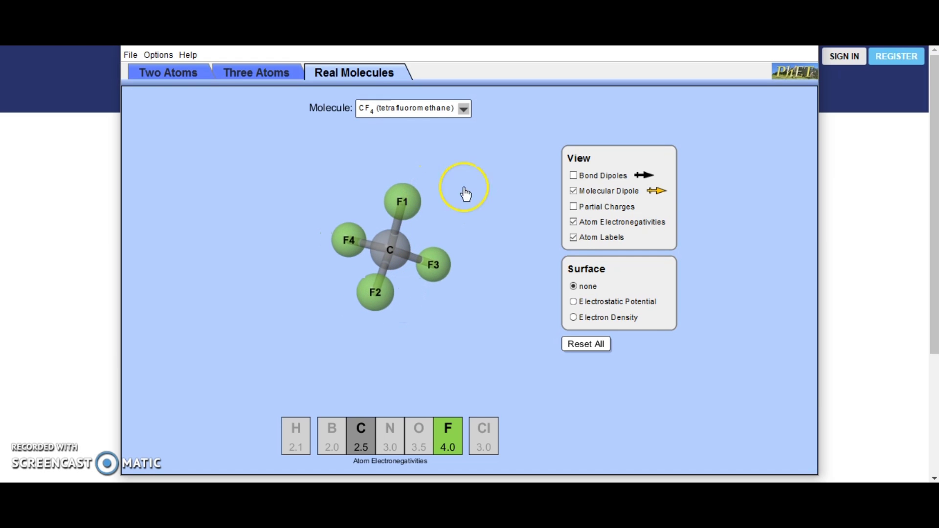
- Show the tetrafluoromethane molecule's bond dipoles, rotate it to view their directions, and hide them again
click(573, 176)
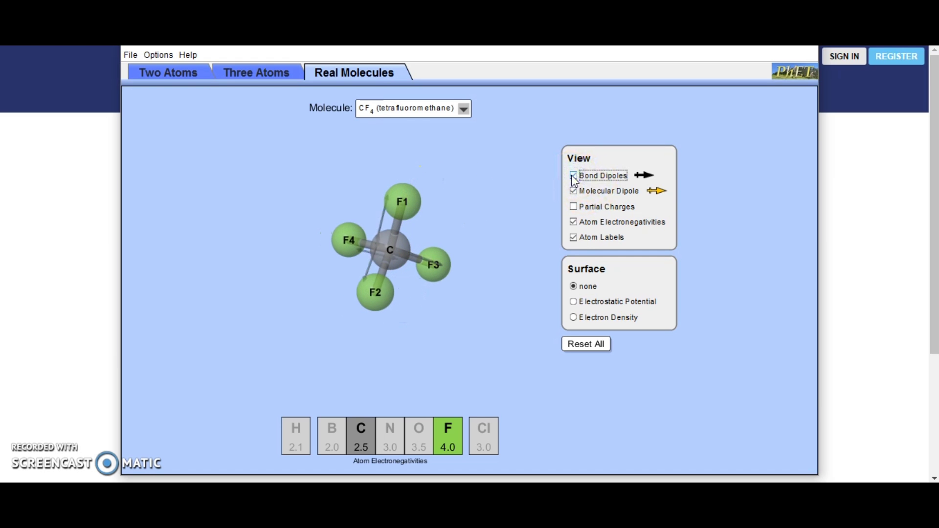
drag(398, 189, 479, 262)
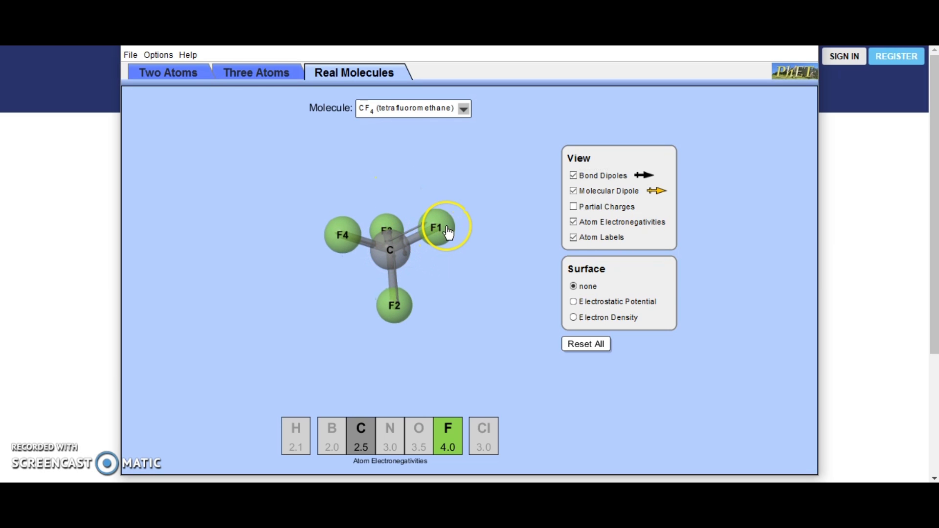
click(574, 178)
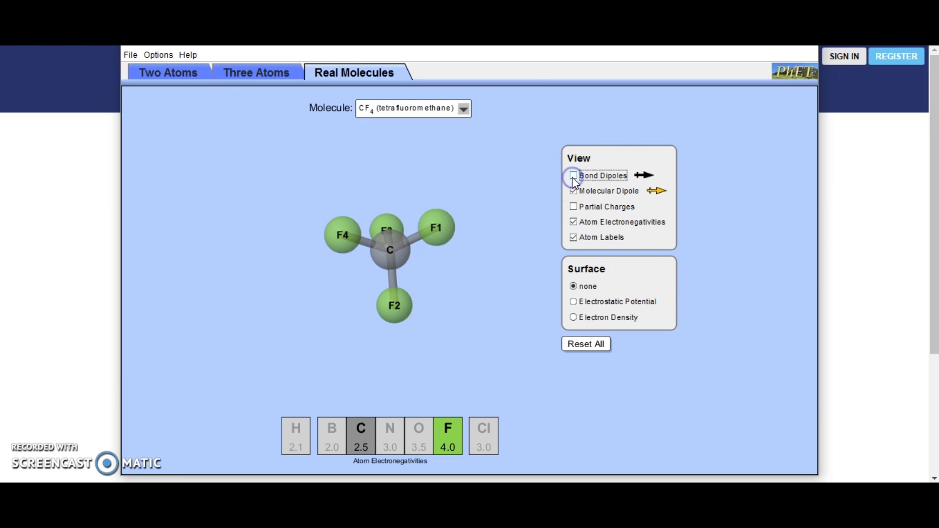
- Examine the tetrafluoromethane molecule's electrostatic potential surface from several sides, and set the surface back to none
click(573, 302)
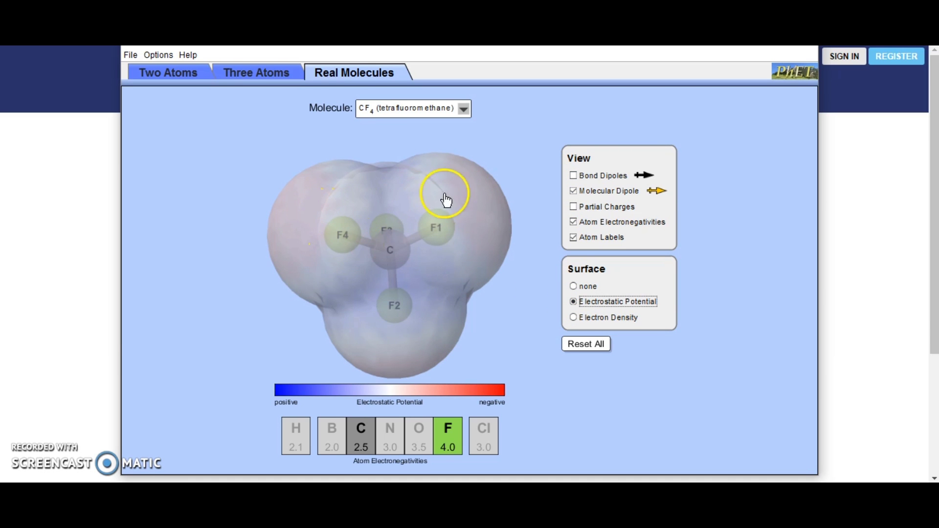
click(416, 284)
drag(416, 284, 392, 284)
drag(417, 254, 492, 266)
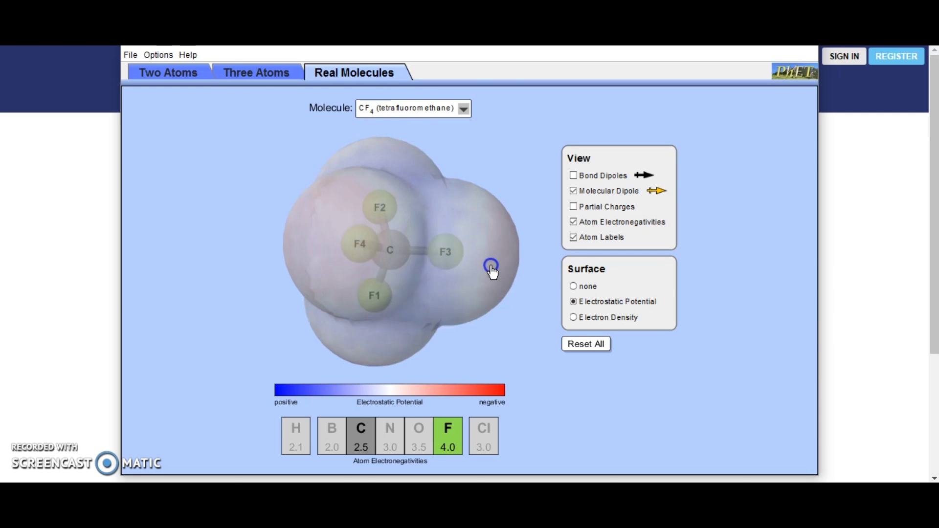
drag(327, 243, 474, 260)
drag(394, 200, 554, 292)
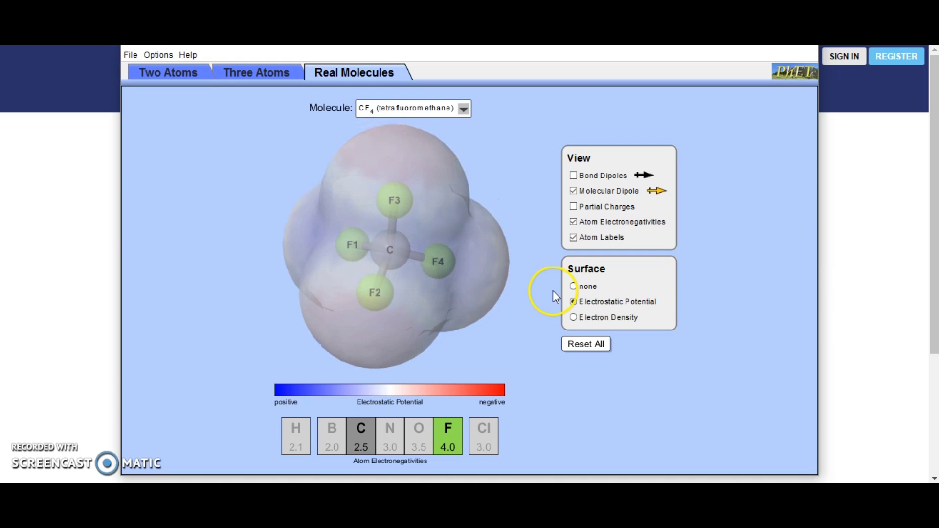
click(574, 286)
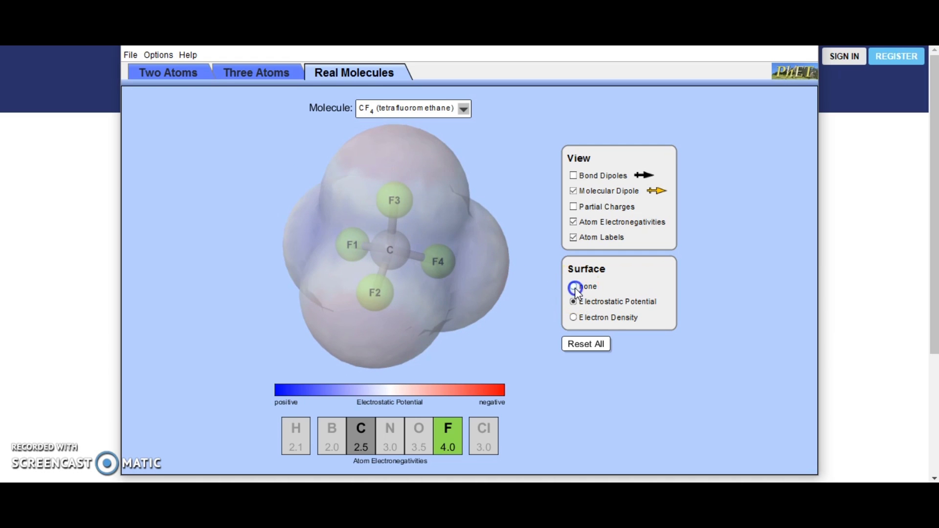
- Select CHCl3 (chloroform) and display its electrostatic potential surface
click(465, 110)
drag(440, 307, 417, 410)
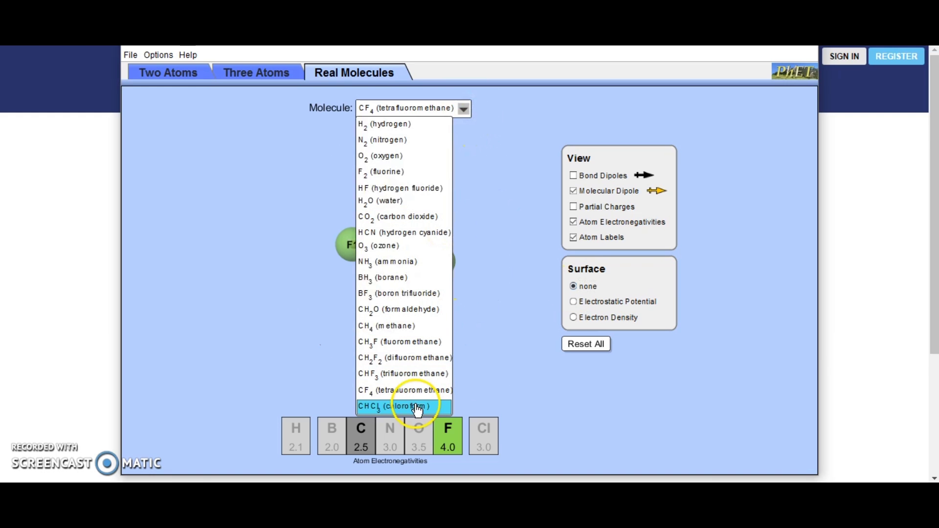
click(417, 408)
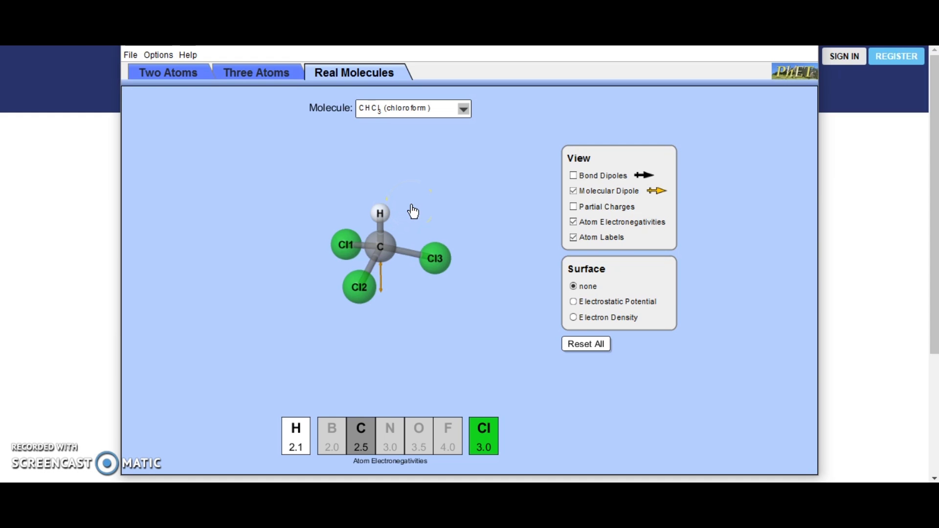
click(573, 302)
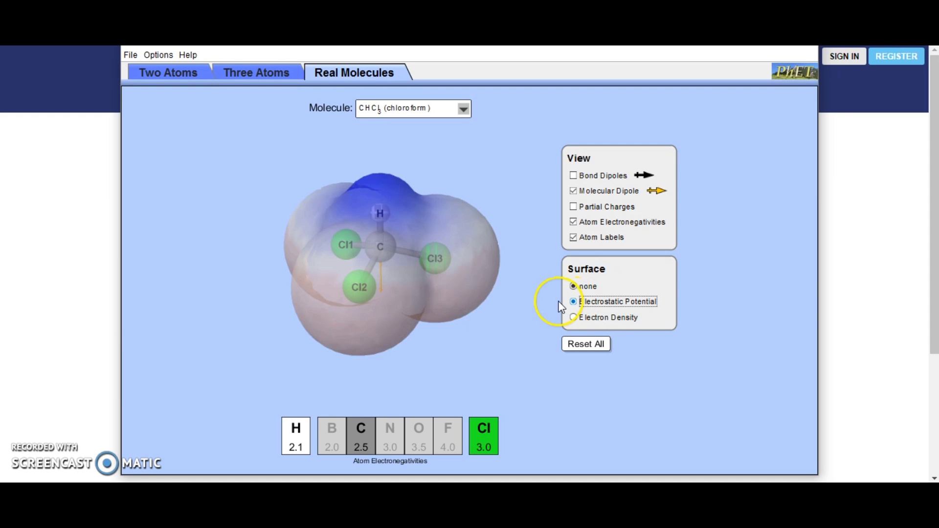
- Rotate the chloroform molecule to examine its charge distribution and molecular dipole from several sides
drag(390, 302, 457, 295)
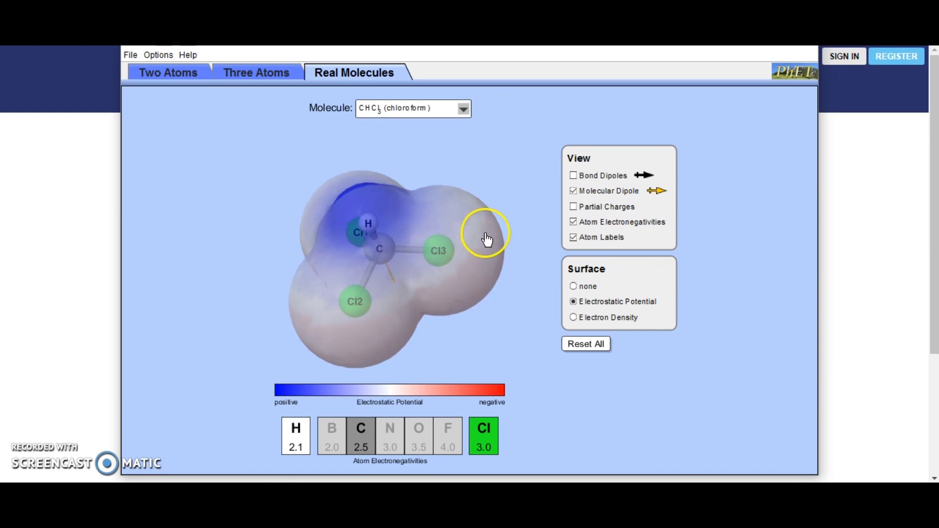
drag(360, 234, 377, 166)
drag(339, 274, 494, 234)
drag(411, 260, 471, 245)
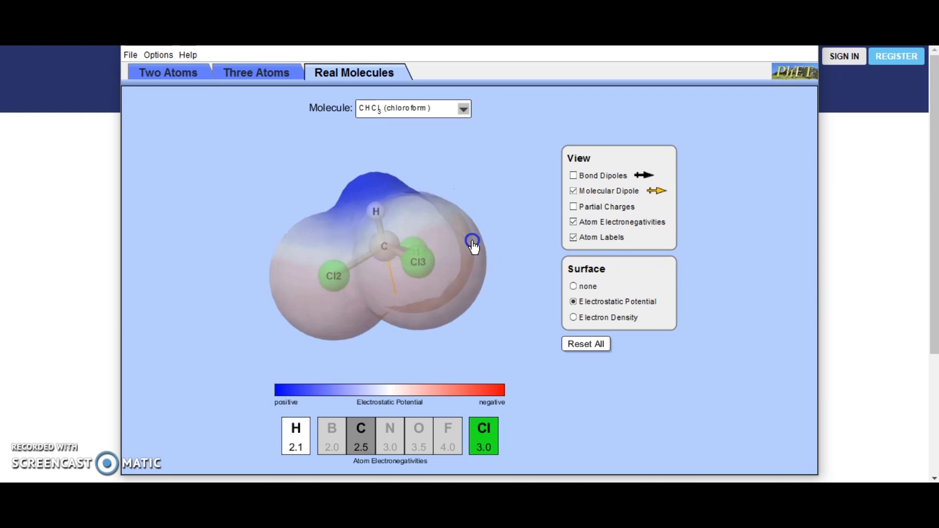
drag(386, 254, 390, 192)
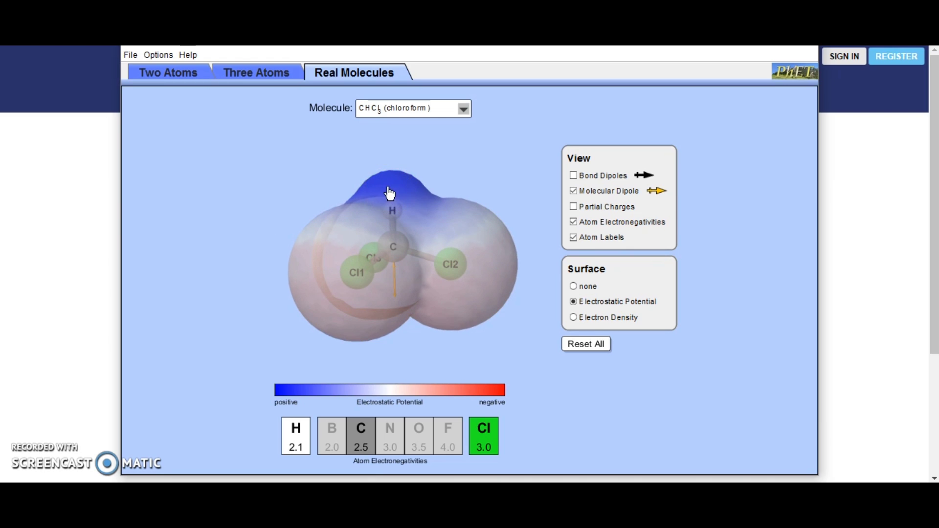
- Revisit the Three Atoms simulation, and return to the Two Atoms simulation
click(252, 76)
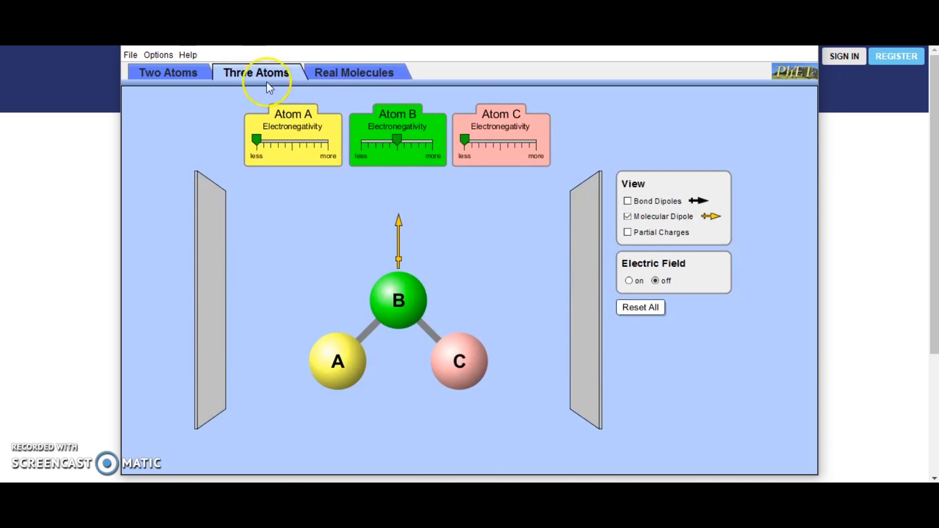
click(155, 73)
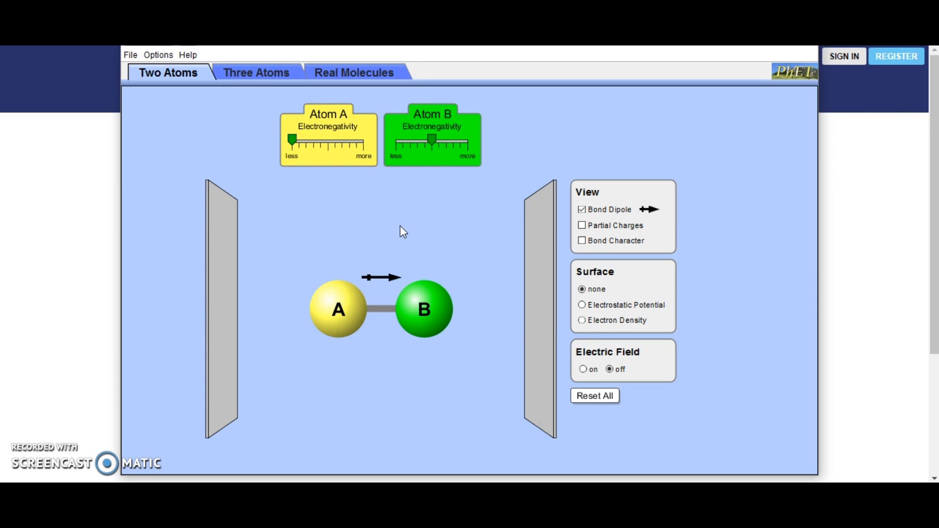
click(124, 76)
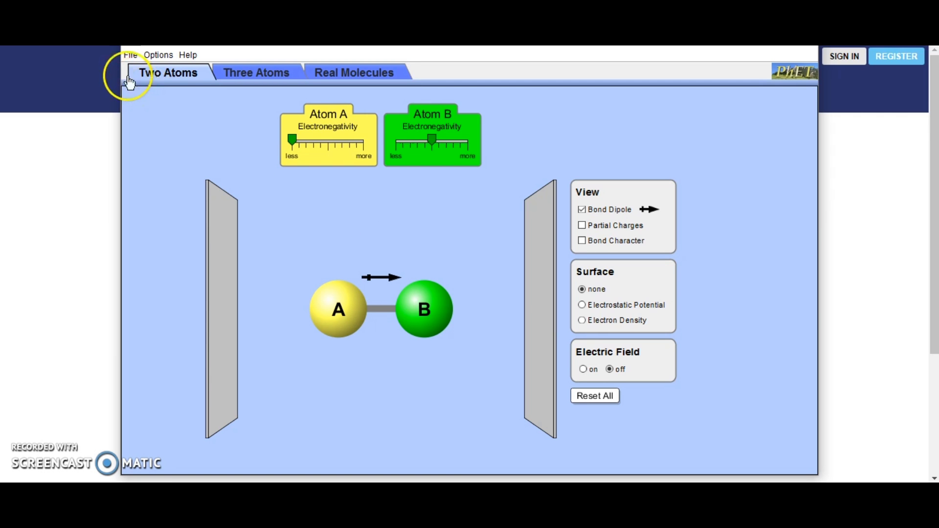